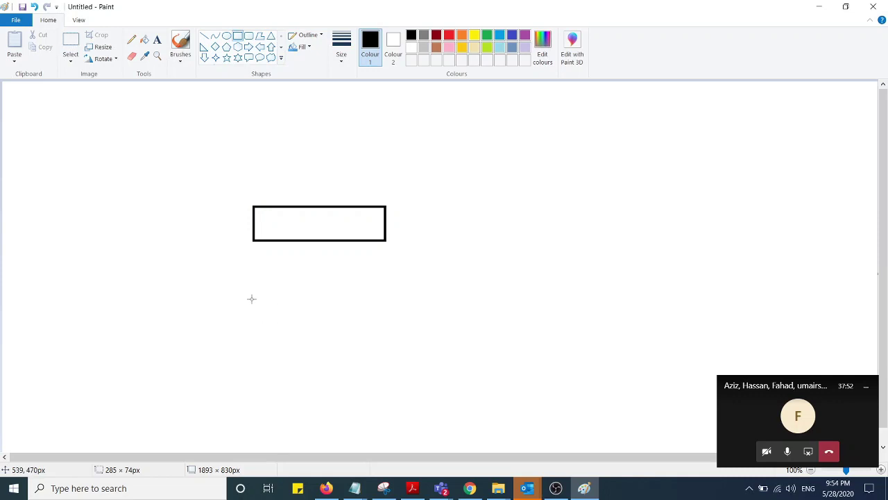
Step: Draw a second rectangle beneath the first and a vertical line about 243 px long running down to the upper rectangle
{"action": "left_click_drag", "start_coordinate": [253, 303], "coordinate": [397, 334]}
{"action": "left_click", "coordinate": [204, 34]}
{"action": "left_click_drag", "start_coordinate": [310, 97], "coordinate": [313, 206]}
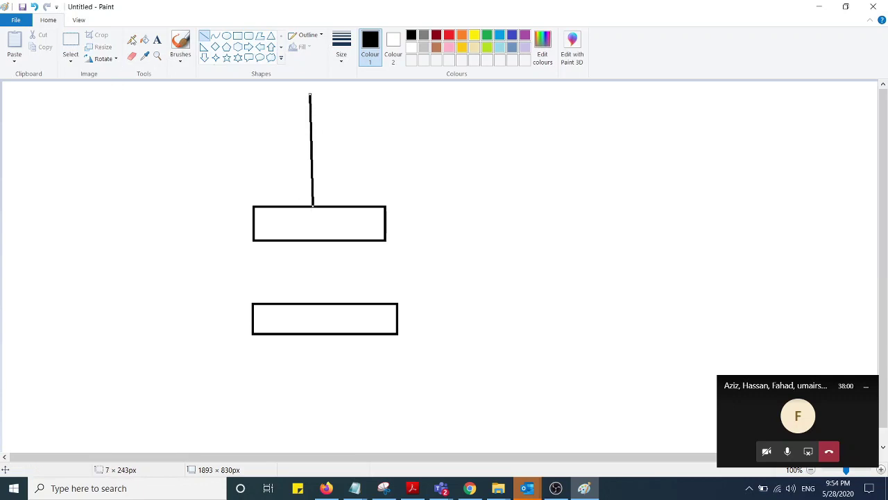
Step: Join the upper and lower rectangles with a short, near-vertical black line
{"action": "left_click", "coordinate": [131, 40]}
{"action": "left_click_drag", "start_coordinate": [321, 242], "coordinate": [311, 303]}
{"action": "left_click", "coordinate": [204, 35]}
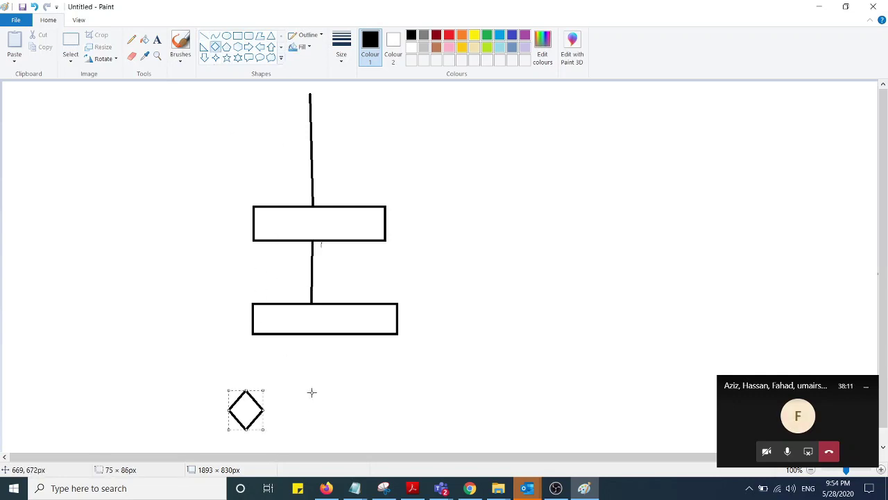
Step: Draw a second diamond beside the first and connect both diamonds to the lower rectangle with straight lines
{"action": "left_click_drag", "start_coordinate": [312, 392], "coordinate": [349, 426]}
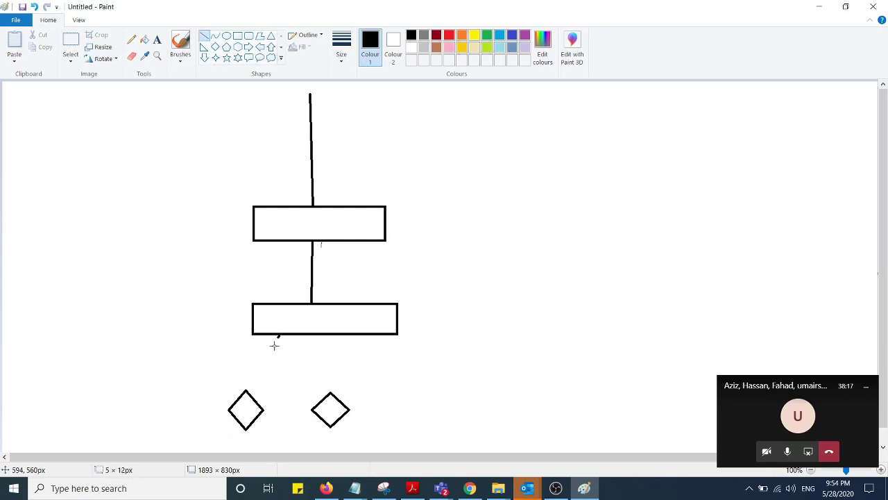
{"action": "left_click_drag", "start_coordinate": [279, 335], "coordinate": [248, 393]}
{"action": "left_click_drag", "start_coordinate": [330, 336], "coordinate": [330, 393]}
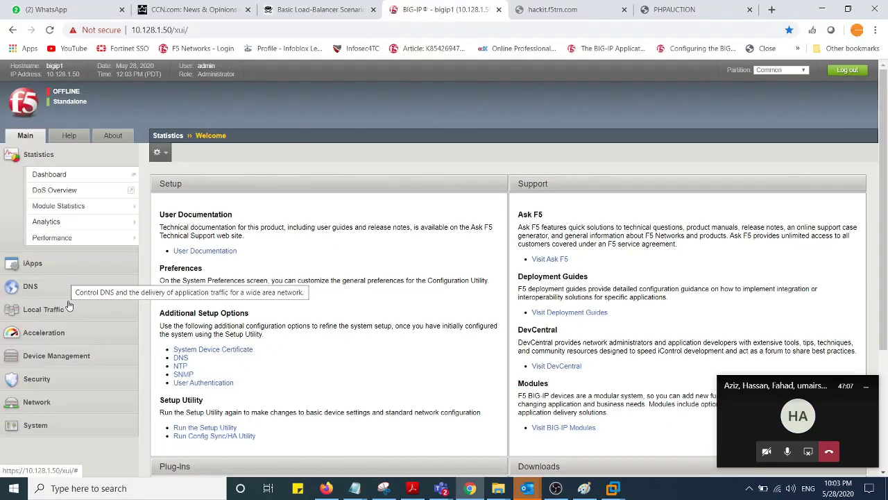
Step: In the BIG-IP web interface, open the network's self IP list and highlight the ext_selfip and int_self entries
{"action": "left_click", "coordinate": [66, 306]}
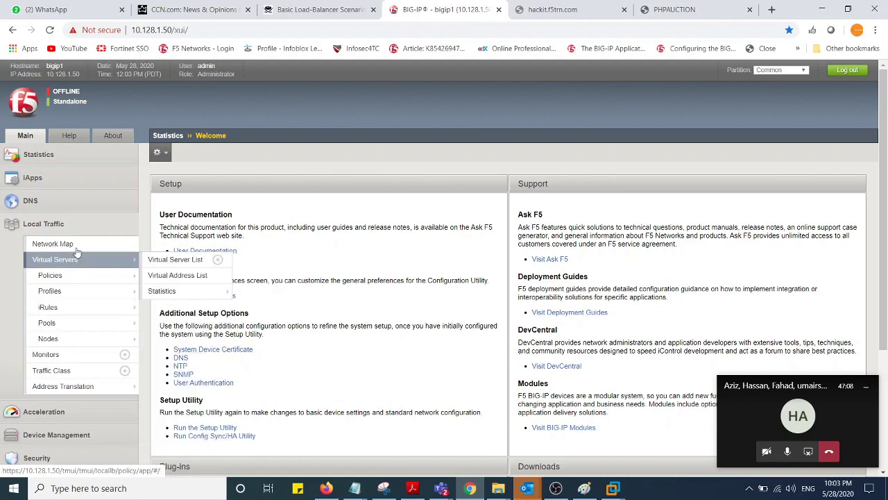
{"action": "left_click", "coordinate": [61, 234]}
{"action": "scroll", "coordinate": [62, 236], "scroll_direction": "down", "scroll_amount": 2}
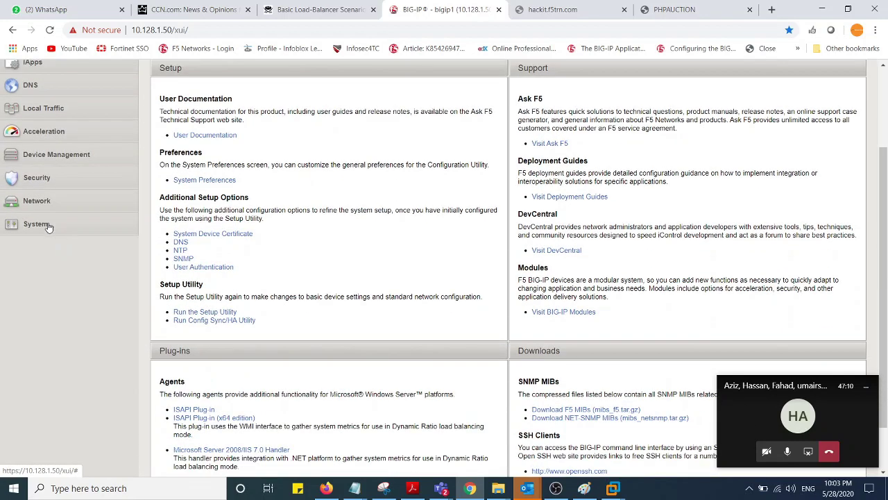
{"action": "left_click", "coordinate": [35, 202]}
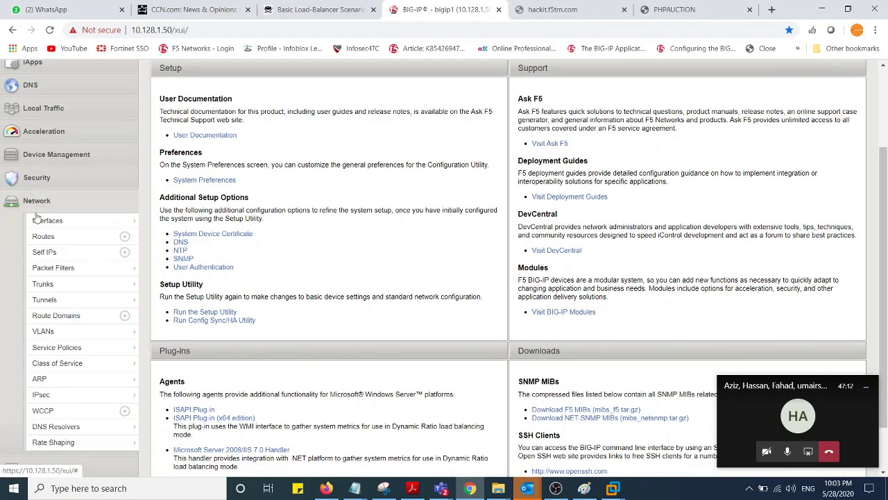
{"action": "left_click", "coordinate": [45, 253]}
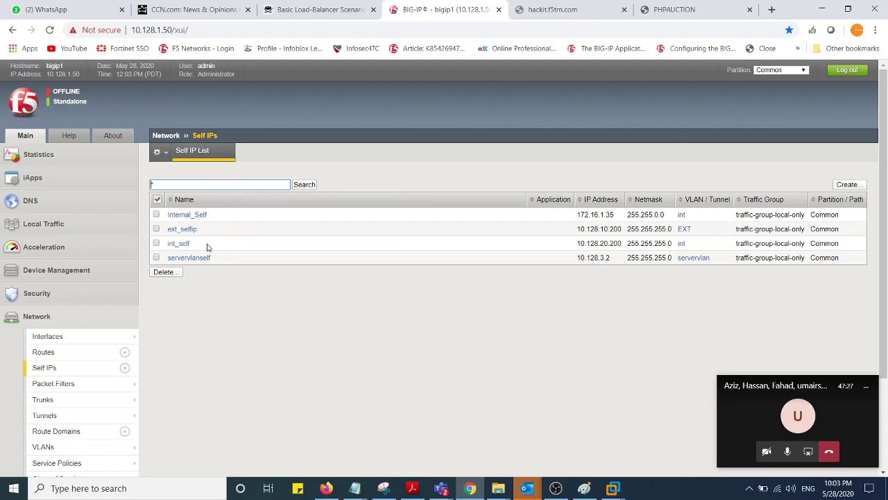
{"action": "left_click_drag", "start_coordinate": [205, 232], "coordinate": [168, 231]}
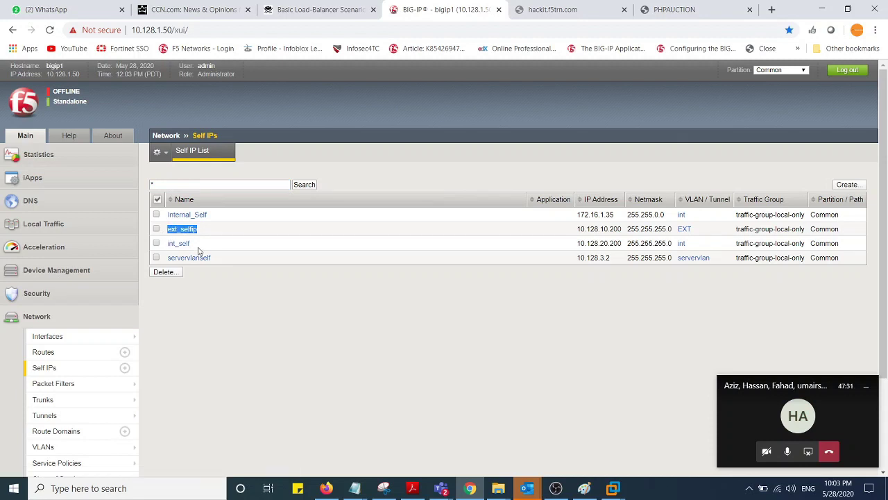
{"action": "left_click_drag", "start_coordinate": [191, 244], "coordinate": [168, 243]}
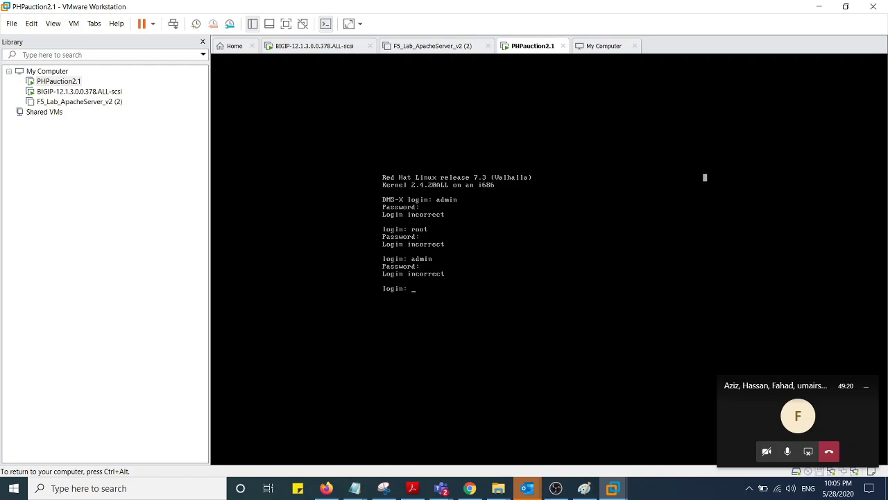
Step: Switch from VMware to BIG-IP in Chrome, open the hackit pool's members and highlight the node's address
{"action": "left_click", "coordinate": [821, 7]}
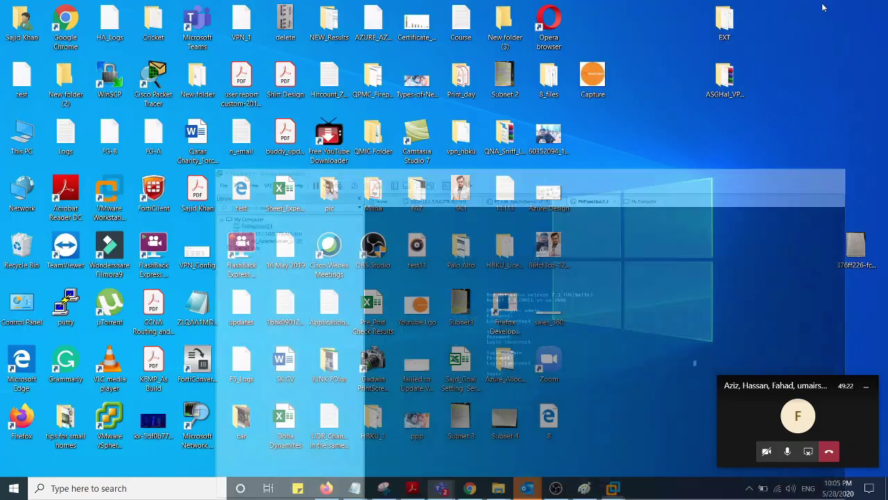
{"action": "left_click", "coordinate": [469, 488]}
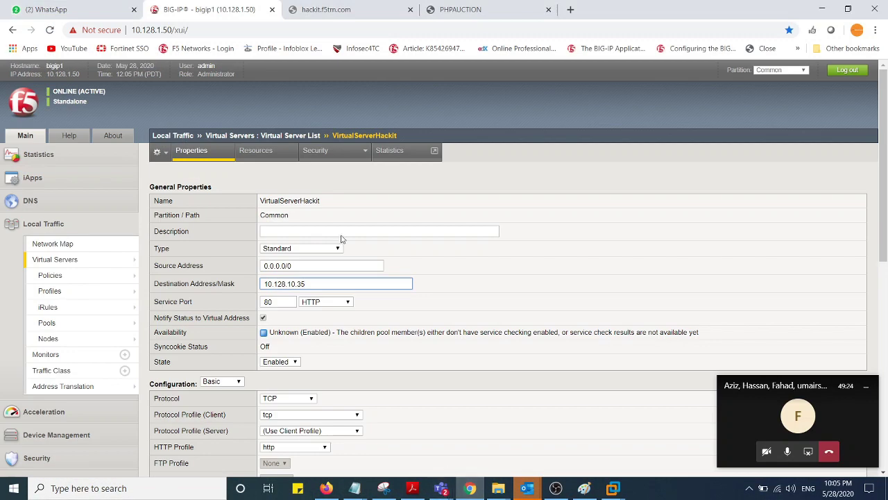
{"action": "left_click", "coordinate": [58, 326]}
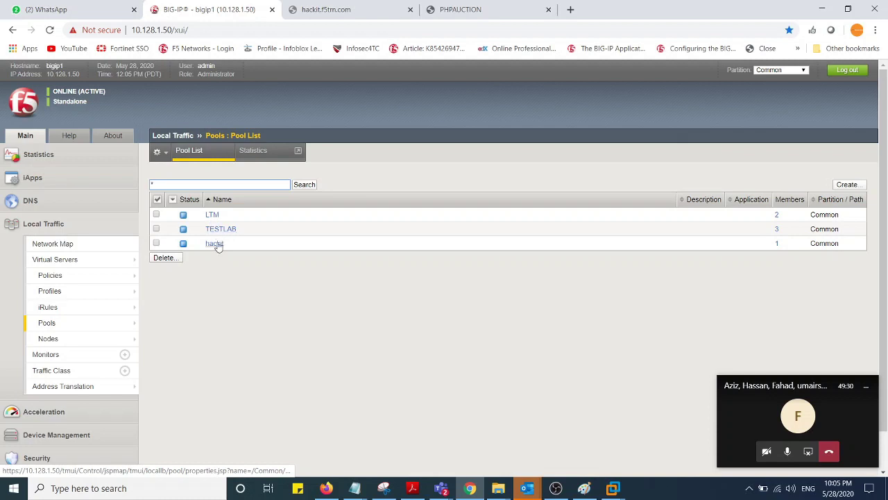
{"action": "left_click", "coordinate": [216, 244]}
{"action": "left_click", "coordinate": [251, 151]}
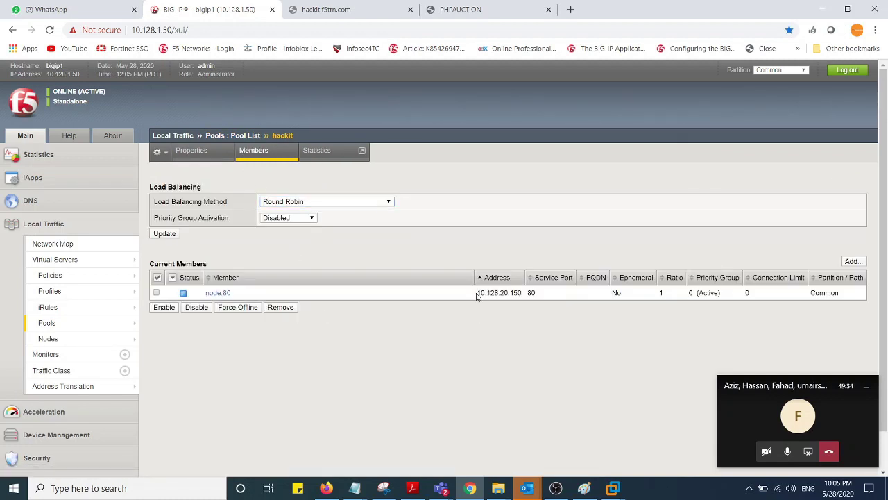
{"action": "left_click_drag", "start_coordinate": [478, 292], "coordinate": [527, 300]}
{"action": "left_click", "coordinate": [477, 295]}
{"action": "left_click_drag", "start_coordinate": [477, 294], "coordinate": [524, 296]}
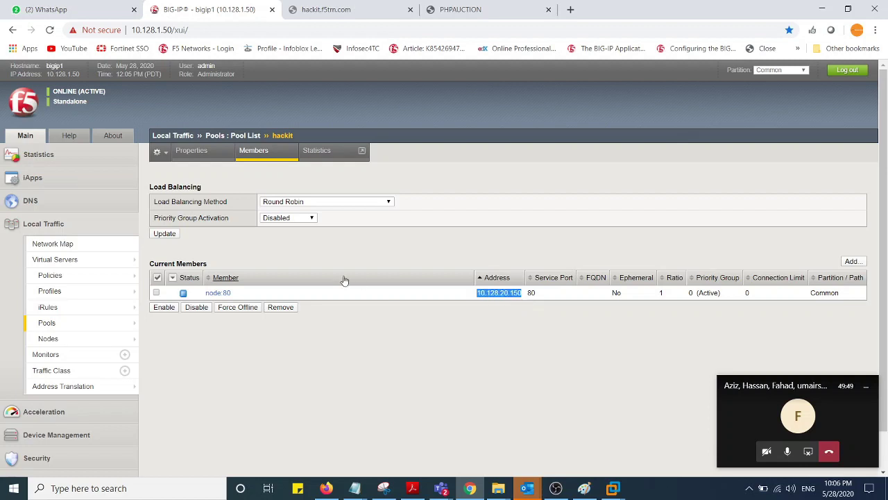
Step: Return to the network's self IP list and highlight the IP address of int_self
{"action": "mouse_move", "coordinate": [59, 340]}
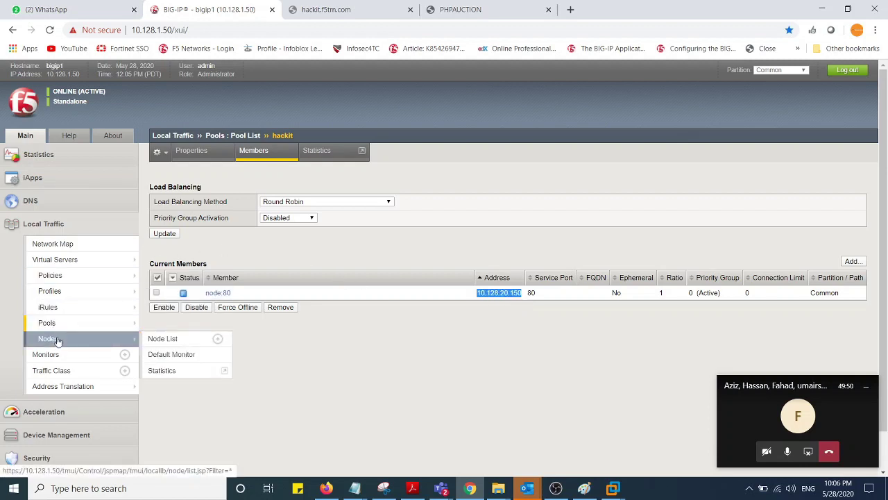
{"action": "left_click", "coordinate": [62, 227]}
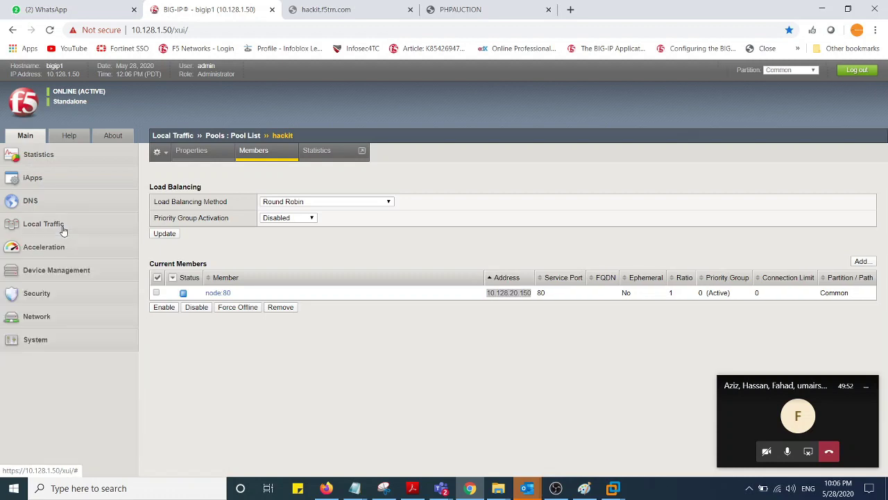
{"action": "left_click", "coordinate": [31, 319]}
{"action": "left_click", "coordinate": [43, 367]}
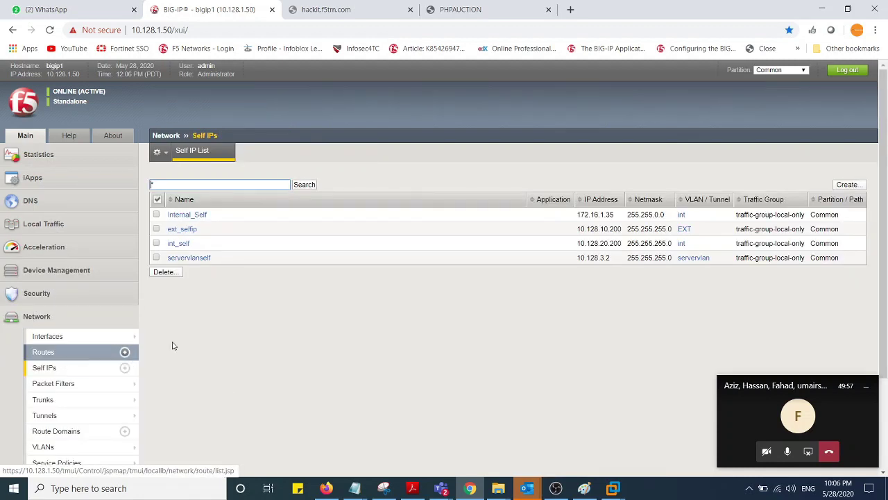
{"action": "left_click_drag", "start_coordinate": [569, 243], "coordinate": [628, 244]}
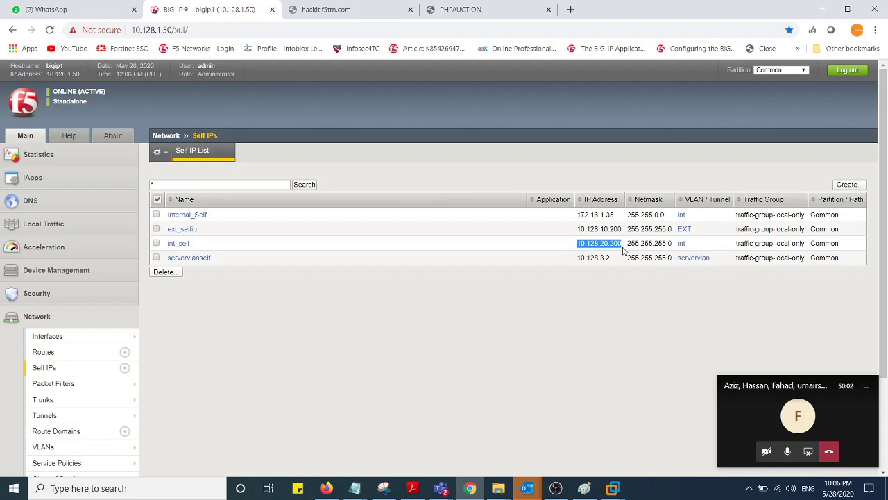
{"action": "left_click_drag", "start_coordinate": [624, 251], "coordinate": [580, 254]}
Step: View the PHPAUCTION site and highlight the IP address in its URL
{"action": "left_click", "coordinate": [491, 9]}
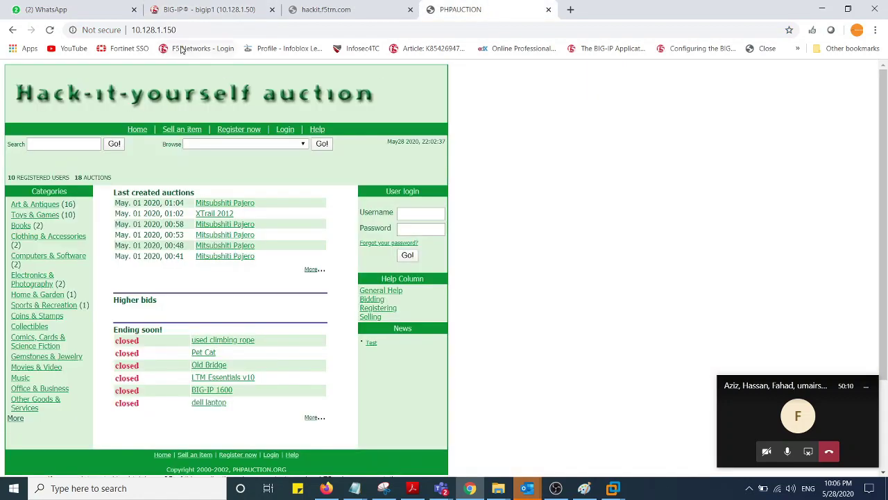
{"action": "left_click_drag", "start_coordinate": [189, 31], "coordinate": [112, 35]}
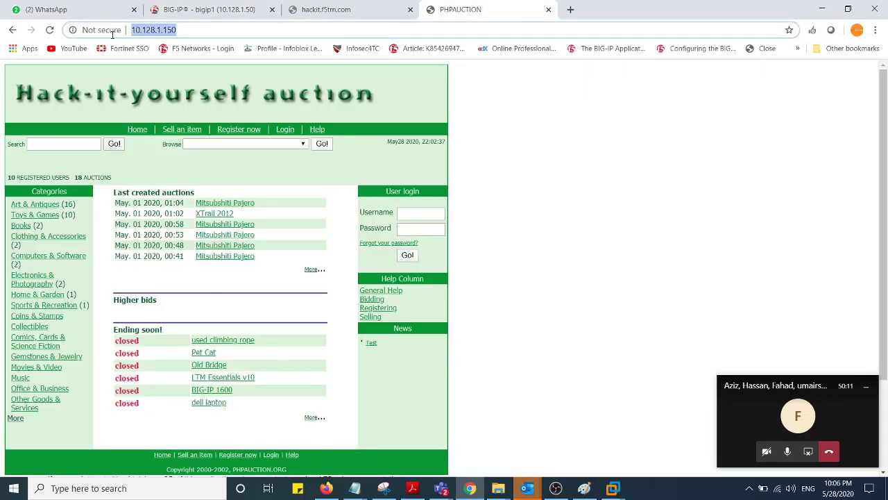
{"action": "left_click", "coordinate": [298, 26]}
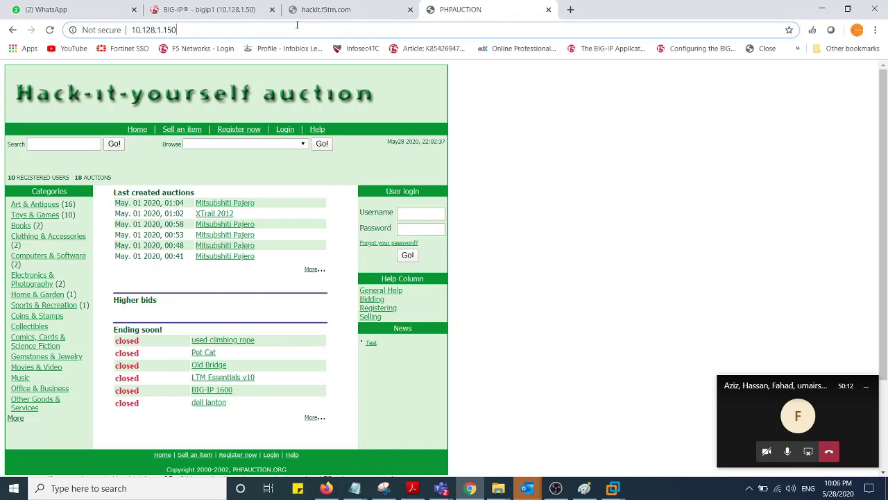
{"action": "left_click_drag", "start_coordinate": [183, 30], "coordinate": [132, 30]}
{"action": "left_click", "coordinate": [196, 32]}
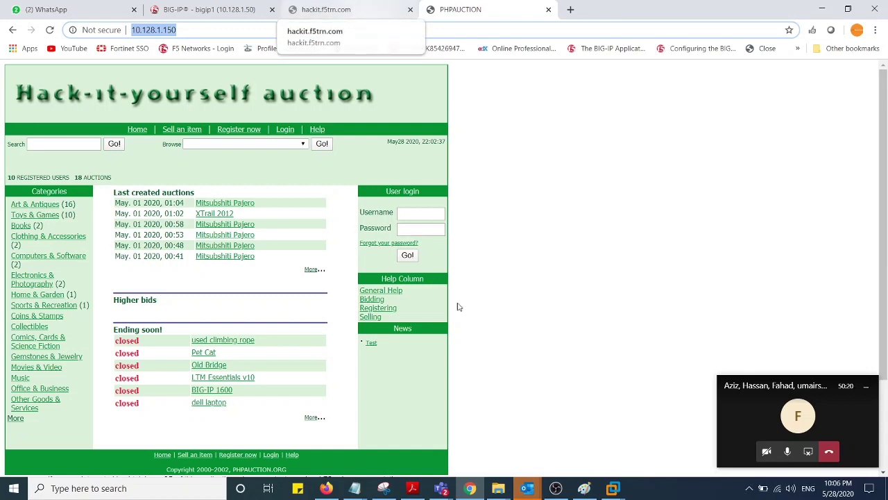
Step: Switch to Paint and erase the second diamond along with the line connecting it to the lower rectangle
{"action": "left_click", "coordinate": [584, 488]}
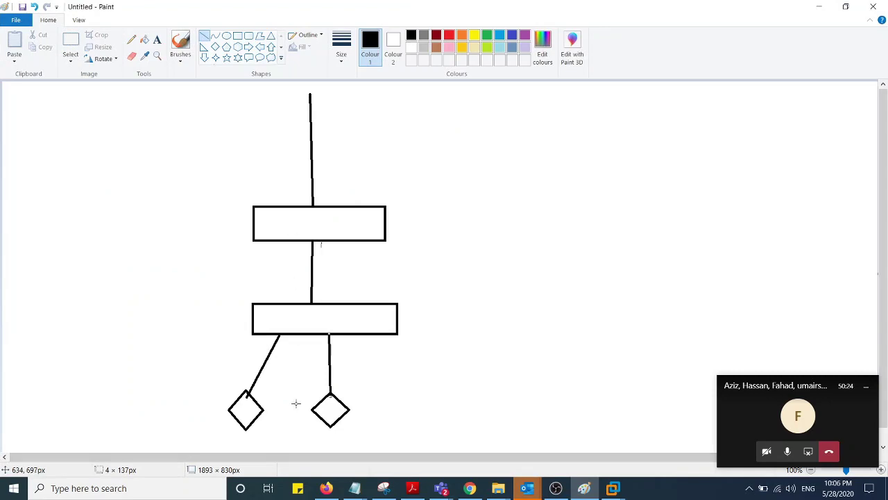
{"action": "left_click", "coordinate": [132, 57]}
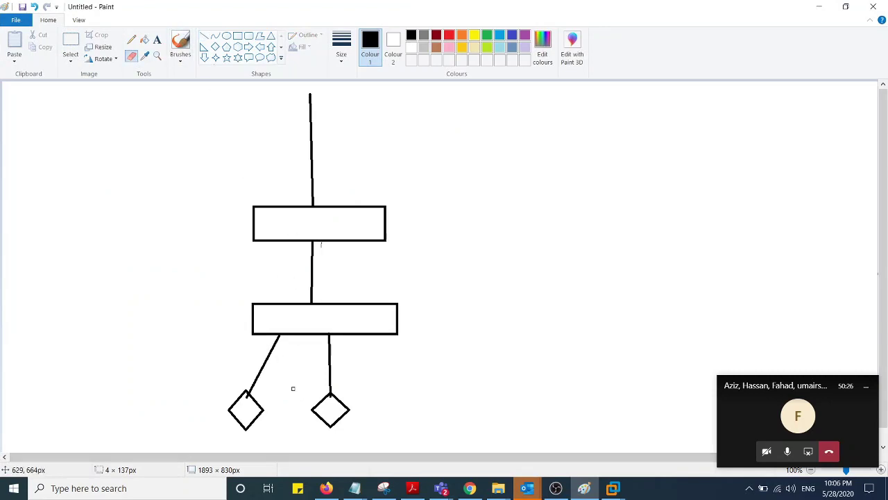
{"action": "left_click_drag", "start_coordinate": [347, 410], "coordinate": [328, 410]}
{"action": "key", "text": "ctrl+plus"}
{"action": "key", "text": "ctrl+plus"}
{"action": "key", "text": "ctrl+plus"}
{"action": "key", "text": "ctrl+plus"}
{"action": "key", "text": "ctrl+plus"}
{"action": "key", "text": "ctrl+plus"}
{"action": "key", "text": "ctrl+plus"}
{"action": "key", "text": "ctrl+plus"}
{"action": "key", "text": "ctrl+plus"}
{"action": "key", "text": "ctrl+plus"}
{"action": "key", "text": "ctrl+plus"}
{"action": "key", "text": "ctrl+plus"}
{"action": "key", "text": "ctrl+plus"}
{"action": "mouse_move", "coordinate": [320, 415]}
{"action": "left_mouse_down"}
{"action": "mouse_move", "coordinate": [344, 406]}
{"action": "mouse_move", "coordinate": [342, 417]}
{"action": "mouse_move", "coordinate": [318, 407]}
{"action": "mouse_move", "coordinate": [329, 398]}
{"action": "mouse_move", "coordinate": [333, 346]}
{"action": "left_mouse_up"}
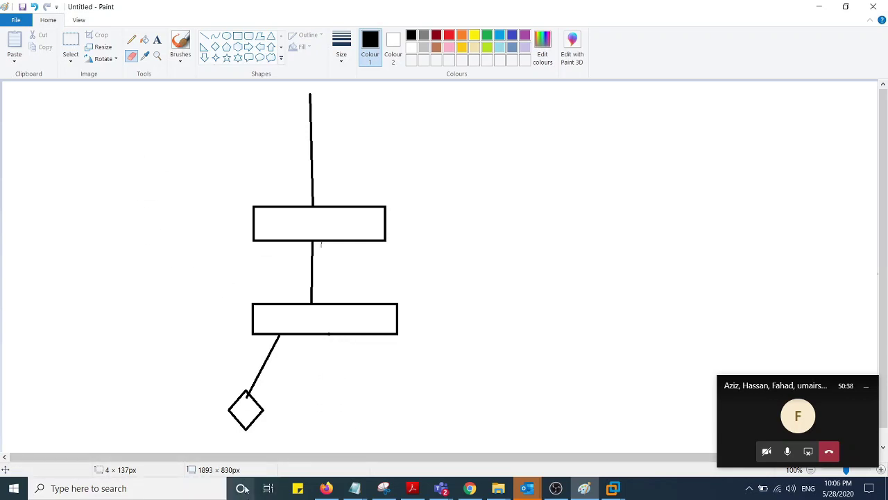
Step: Label the remaining diamond "server 1" and the upper rectangle "F5"
{"action": "left_click", "coordinate": [158, 38]}
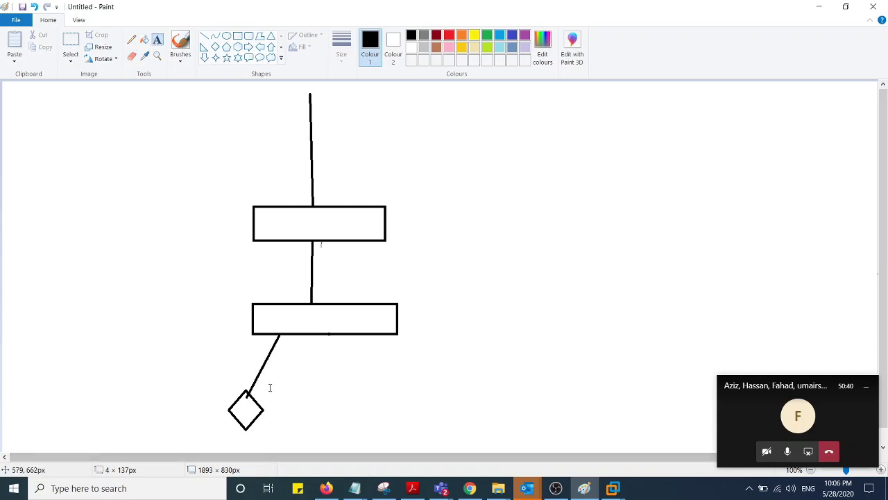
{"action": "left_click", "coordinate": [267, 394]}
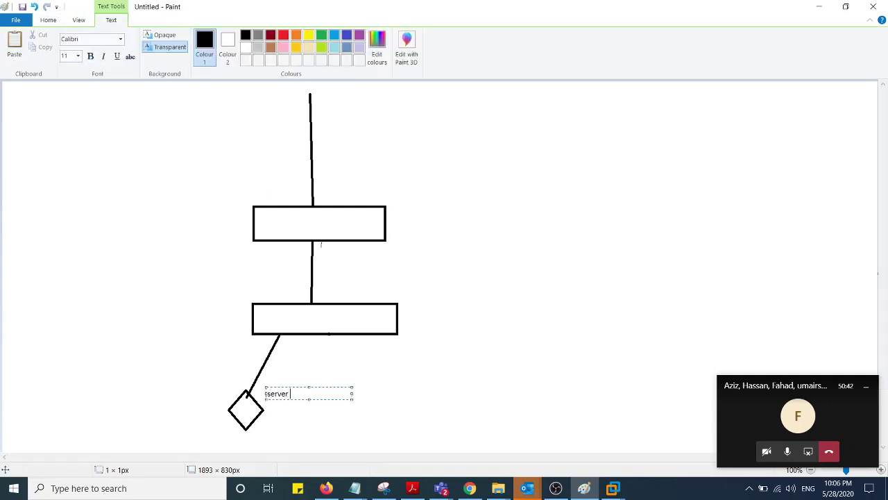
{"action": "left_click", "coordinate": [279, 218]}
{"action": "left_click", "coordinate": [313, 218]}
{"action": "left_click", "coordinate": [328, 215]}
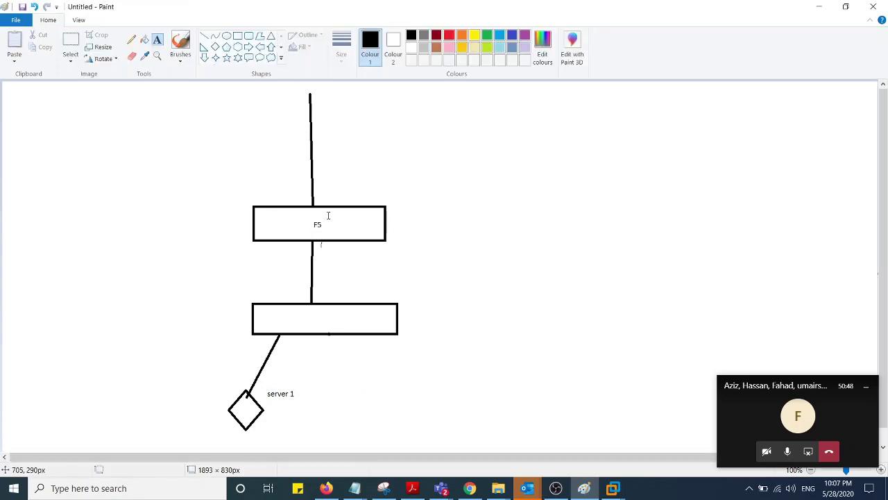
Step: Add the text label "VS" just above the F5 rectangle, beside the incoming vertical line
{"action": "left_click", "coordinate": [331, 186]}
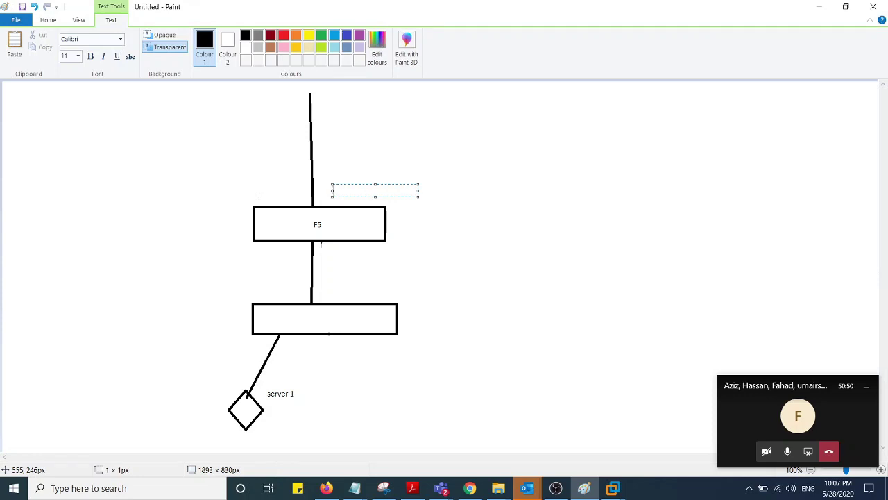
{"action": "type", "text": "VS"}
{"action": "left_click", "coordinate": [358, 306]}
Step: Switch to BIG-IP in Chrome, open the virtual server list and highlight VirtualServerHackit's destination address
{"action": "left_click", "coordinate": [470, 488]}
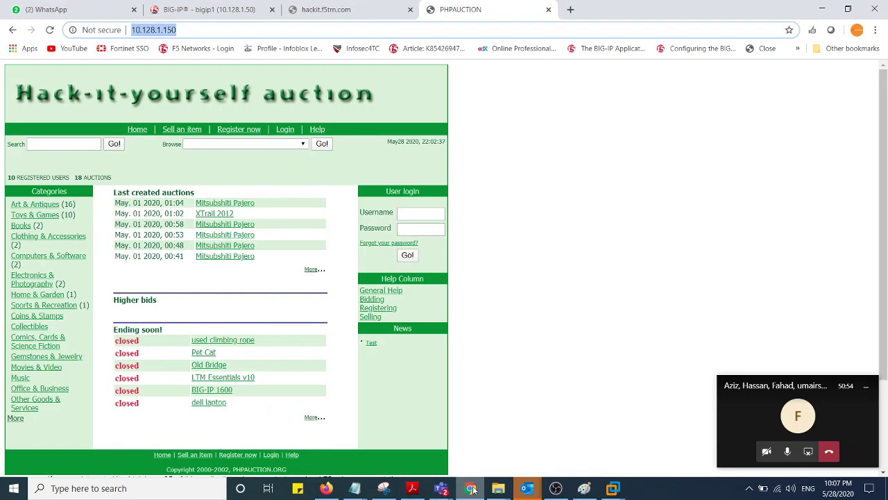
{"action": "left_click", "coordinate": [351, 10]}
{"action": "left_click", "coordinate": [222, 10]}
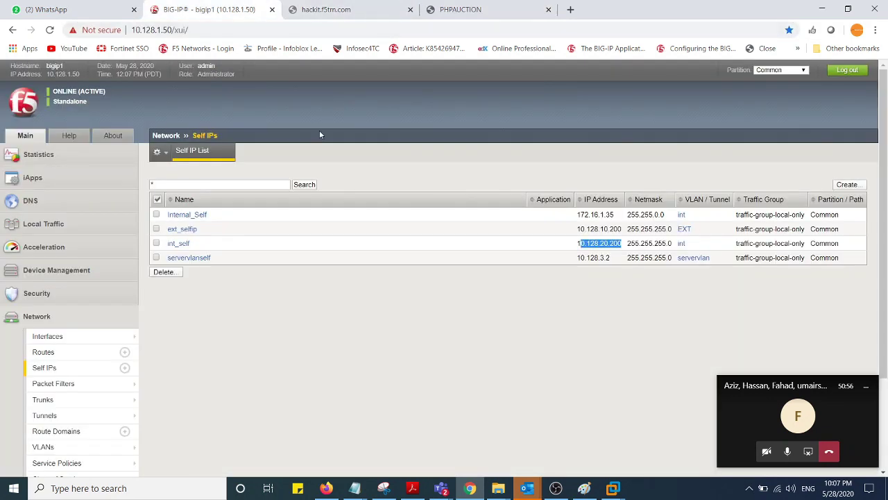
{"action": "left_click", "coordinate": [56, 224]}
{"action": "mouse_move", "coordinate": [95, 258]}
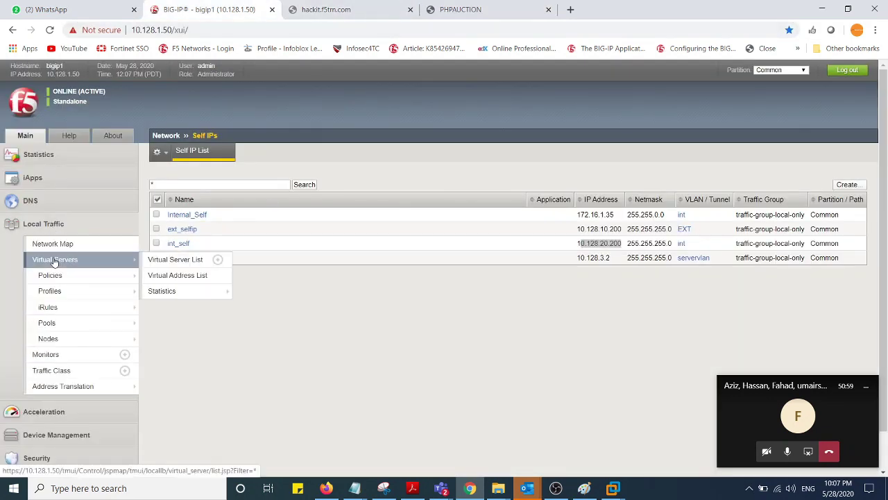
{"action": "left_click", "coordinate": [222, 256]}
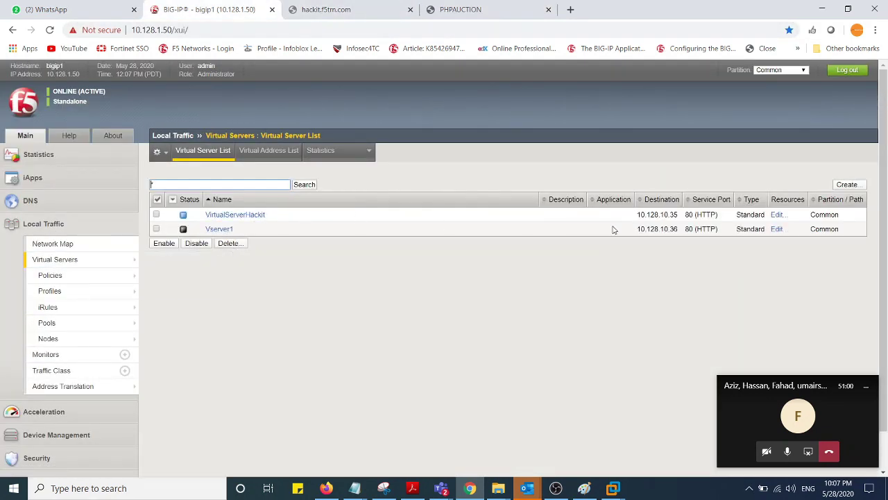
{"action": "left_click_drag", "start_coordinate": [634, 216], "coordinate": [677, 216]}
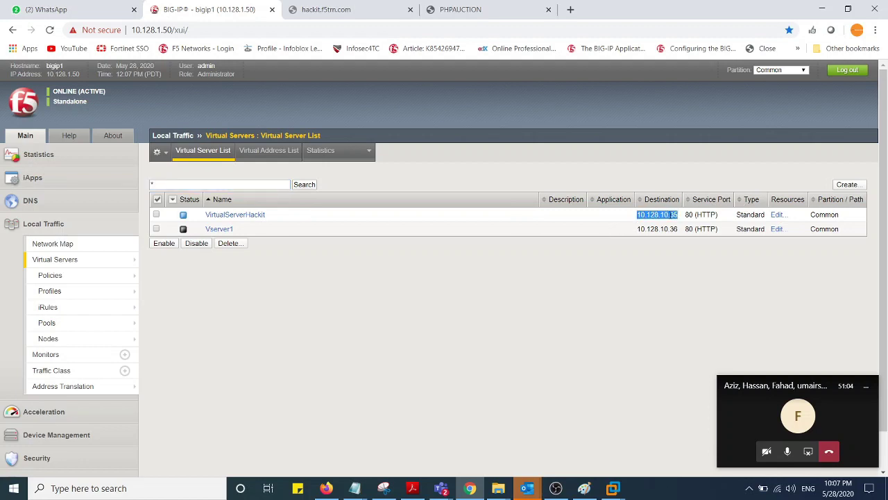
Step: Highlight VirtualServerHackit's service port, open that virtual server's resources and examine its default pool assignment
{"action": "left_click_drag", "start_coordinate": [685, 217], "coordinate": [721, 220]}
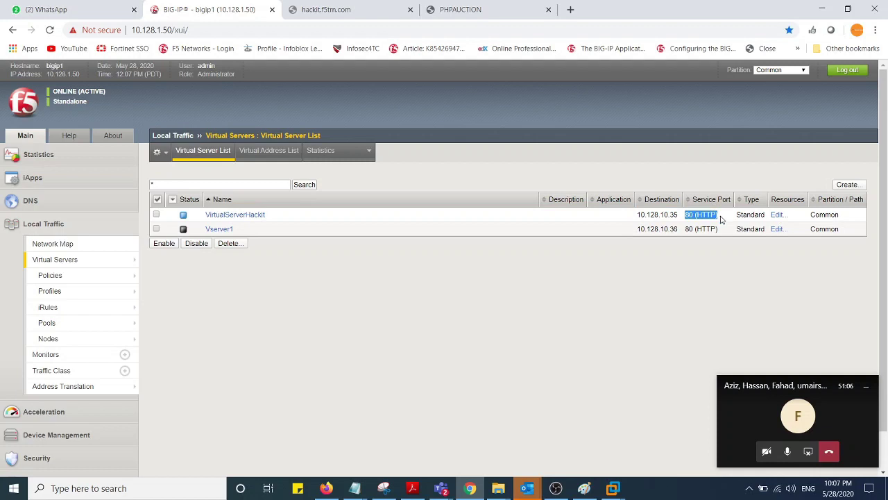
{"action": "left_click", "coordinate": [243, 217]}
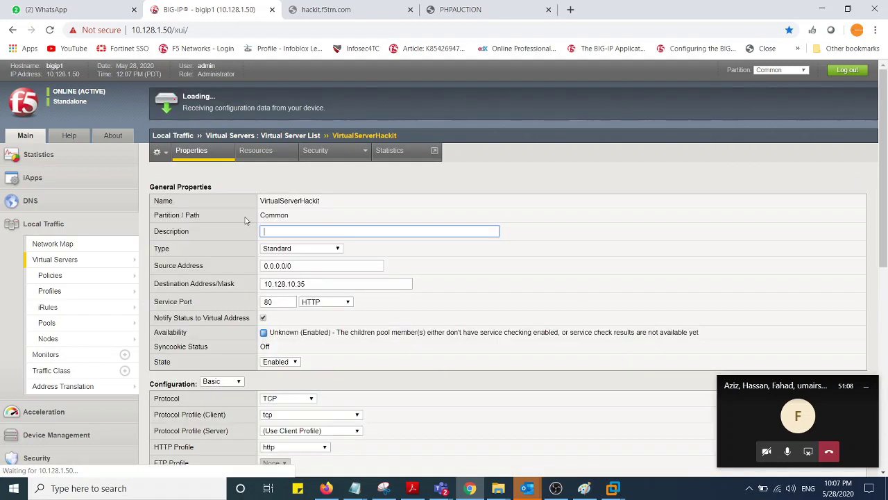
{"action": "left_click", "coordinate": [266, 161]}
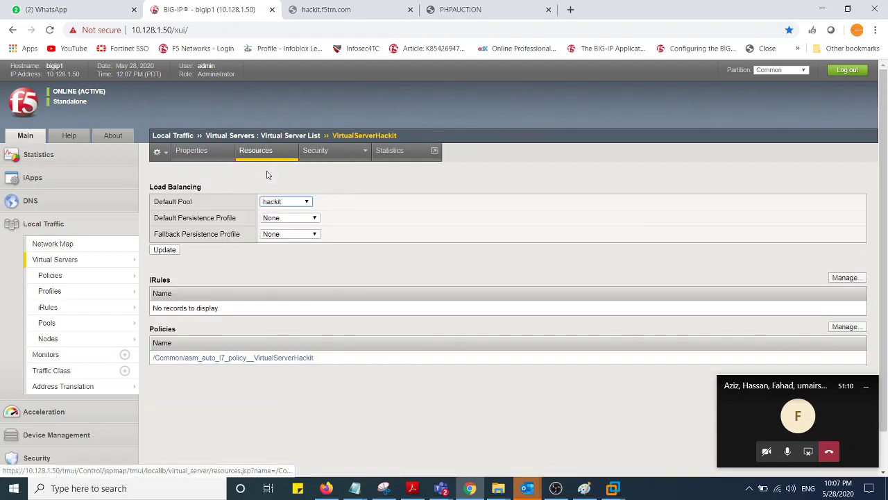
{"action": "left_click_drag", "start_coordinate": [192, 203], "coordinate": [166, 212]}
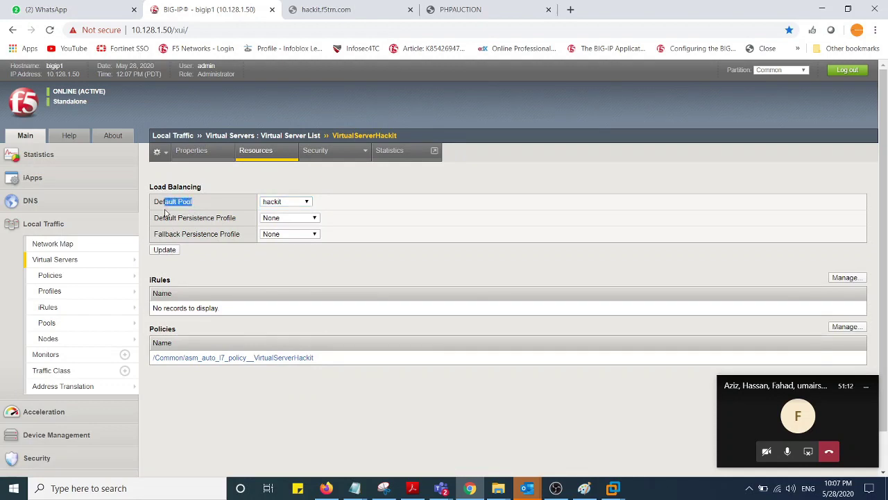
{"action": "left_click", "coordinate": [166, 212]}
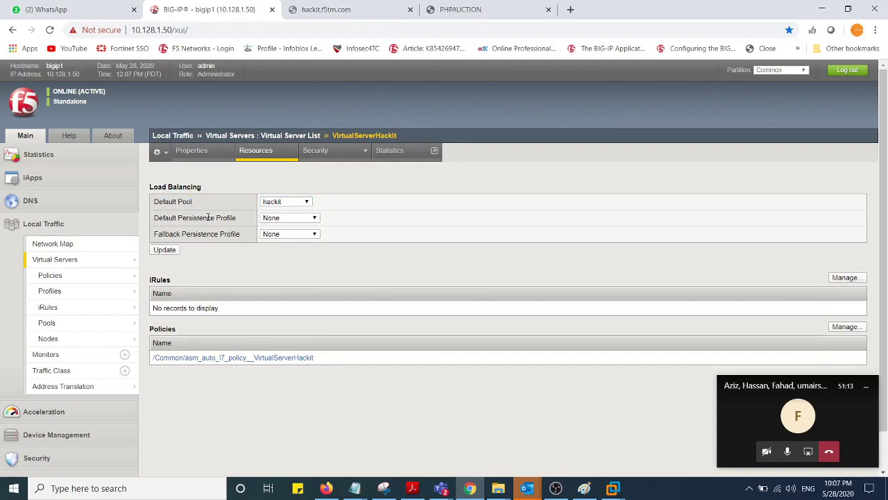
{"action": "left_click", "coordinate": [288, 203]}
{"action": "left_click", "coordinate": [286, 246]}
Step: Open the members of the hackit pool and highlight the node's IP address
{"action": "left_click", "coordinate": [46, 322]}
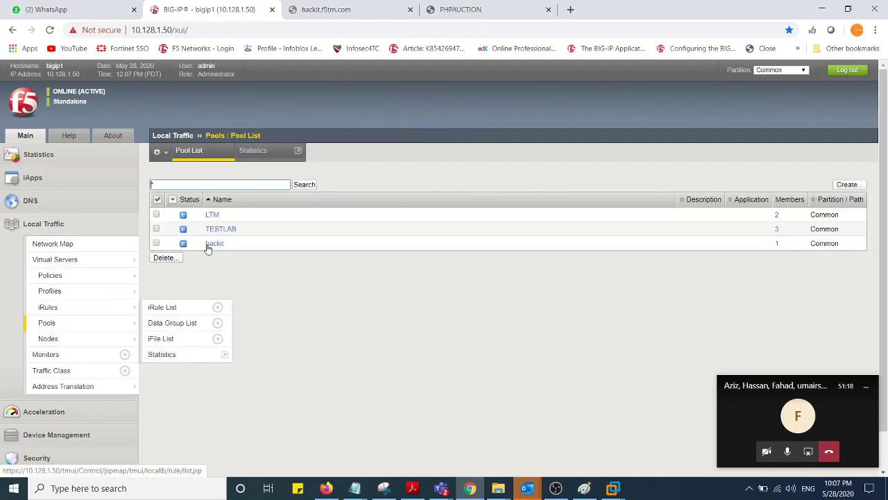
{"action": "left_click", "coordinate": [216, 244]}
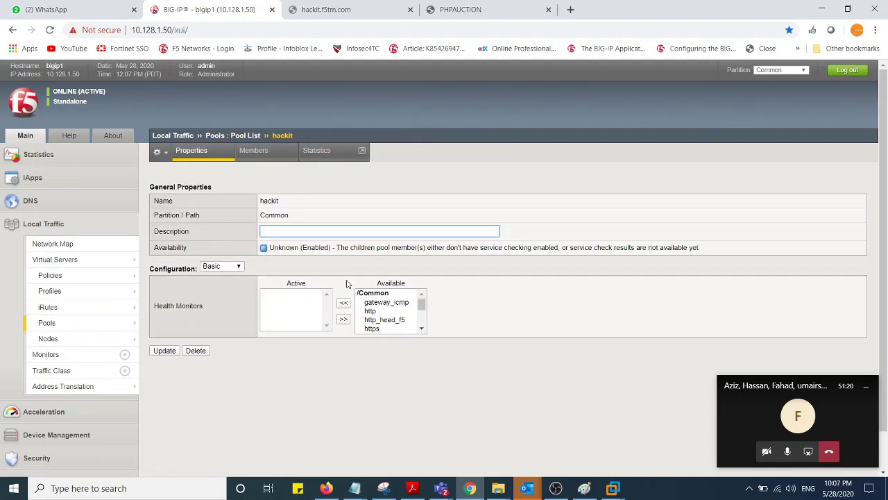
{"action": "left_click", "coordinate": [266, 158]}
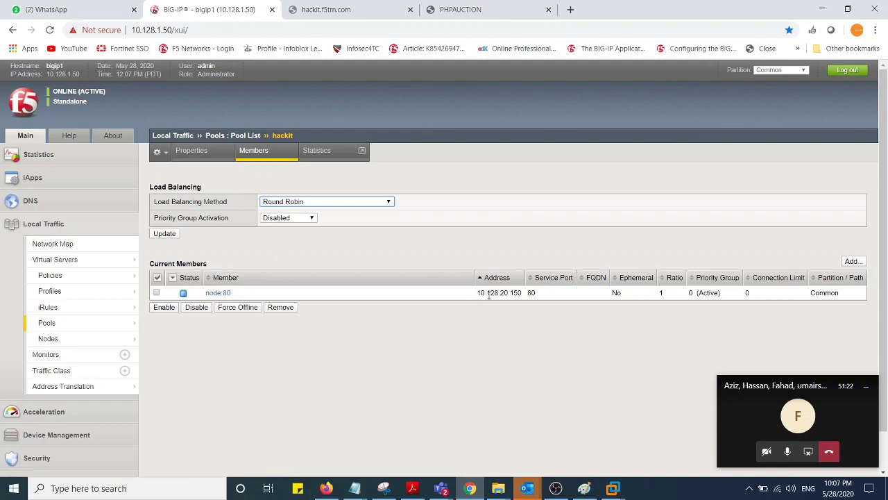
{"action": "left_click_drag", "start_coordinate": [484, 295], "coordinate": [521, 295]}
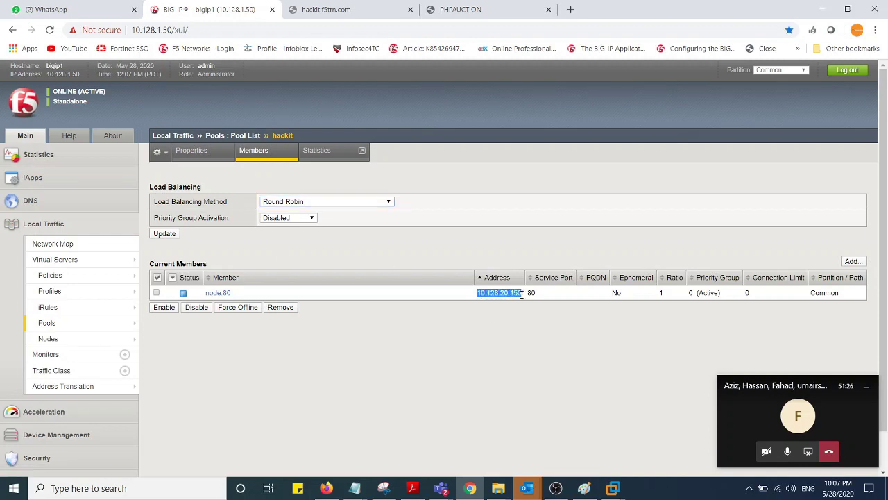
{"action": "left_click", "coordinate": [506, 330]}
Step: Return to the virtual server list, check the direct PHPAUCTION page, and open 10.128.10.35 in a new browser tab
{"action": "left_click", "coordinate": [71, 265]}
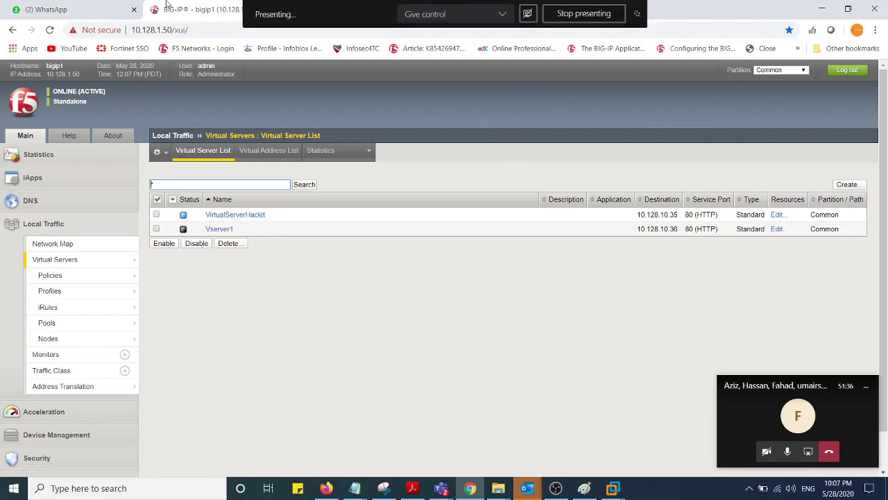
{"action": "left_click", "coordinate": [472, 10]}
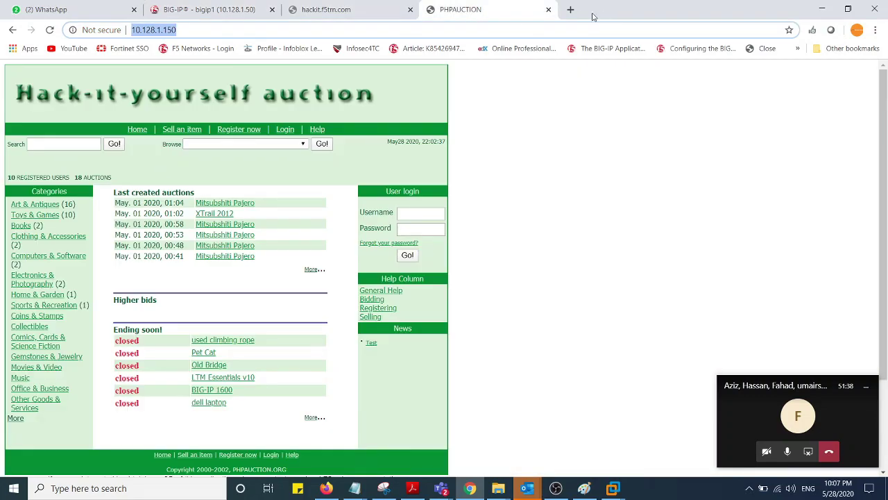
{"action": "left_click", "coordinate": [570, 10]}
{"action": "type", "text": "10."}
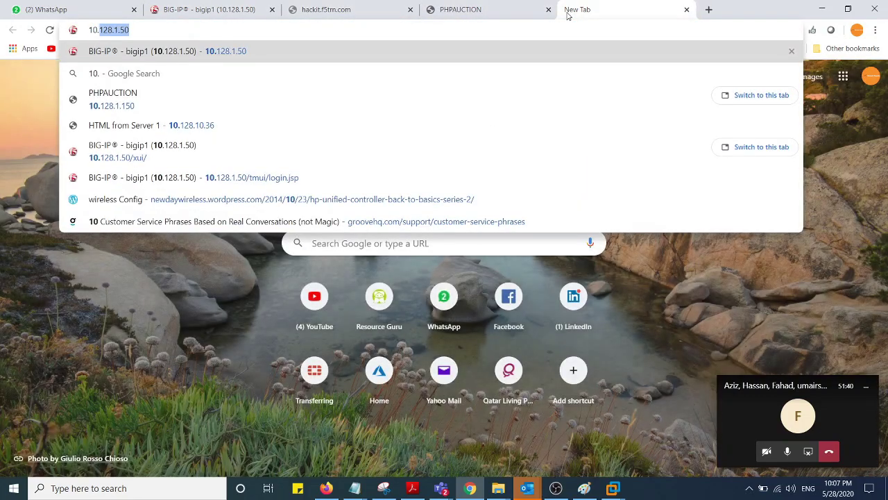
{"action": "type", "text": "128."}
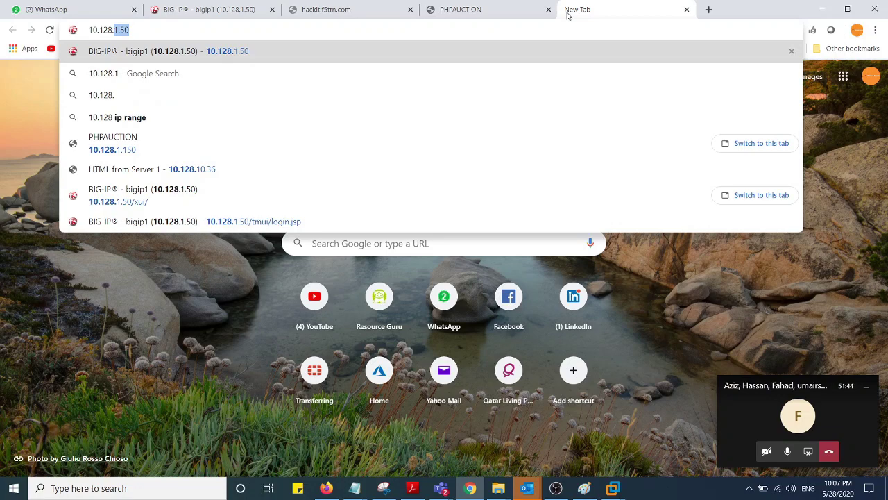
{"action": "type", "text": "10.35"}
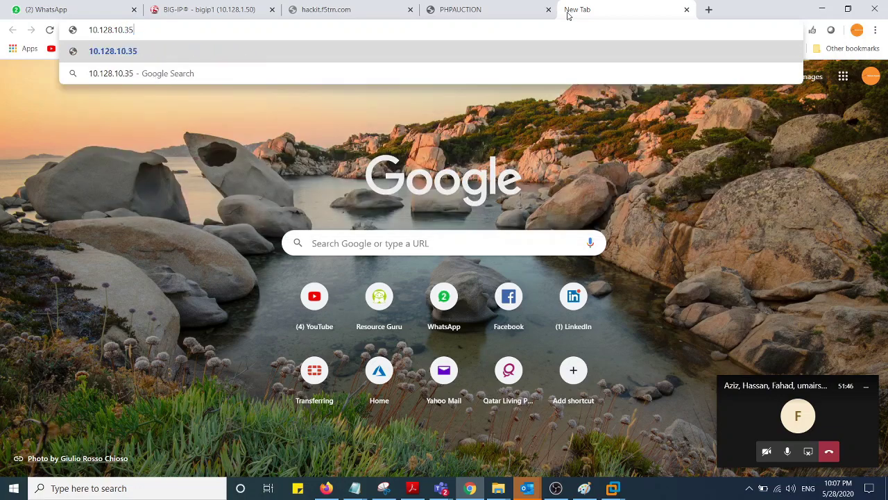
{"action": "key", "text": "Return"}
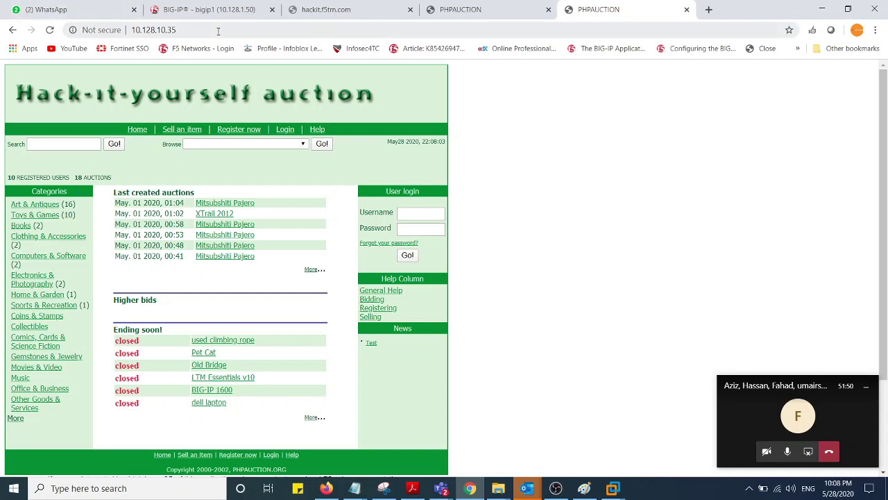
Step: Return to BIG-IP, open the self IP list and highlight the IP addresses of int_self and ext_selfip
{"action": "key", "text": "ctrl+l"}
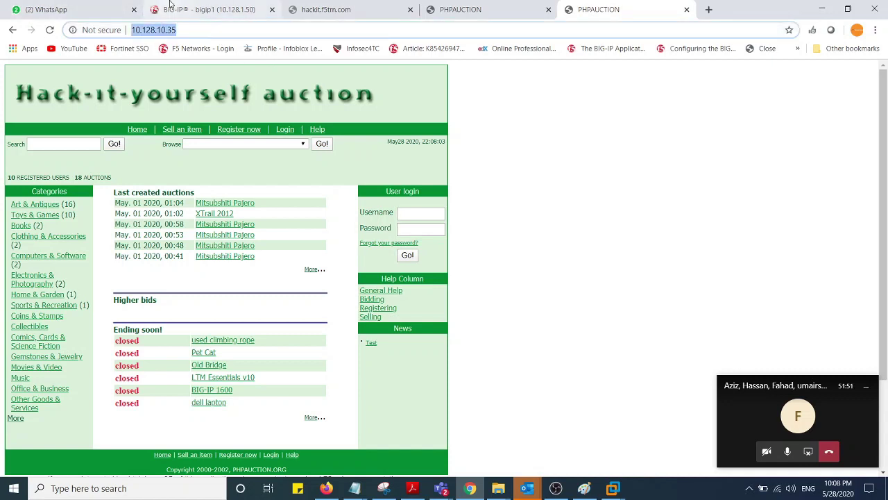
{"action": "left_click", "coordinate": [339, 13]}
{"action": "left_click", "coordinate": [220, 7]}
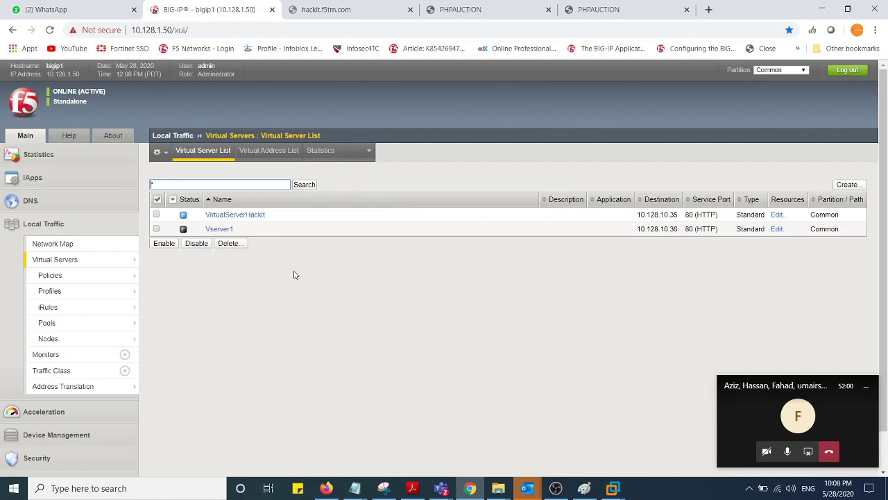
{"action": "mouse_move", "coordinate": [65, 278]}
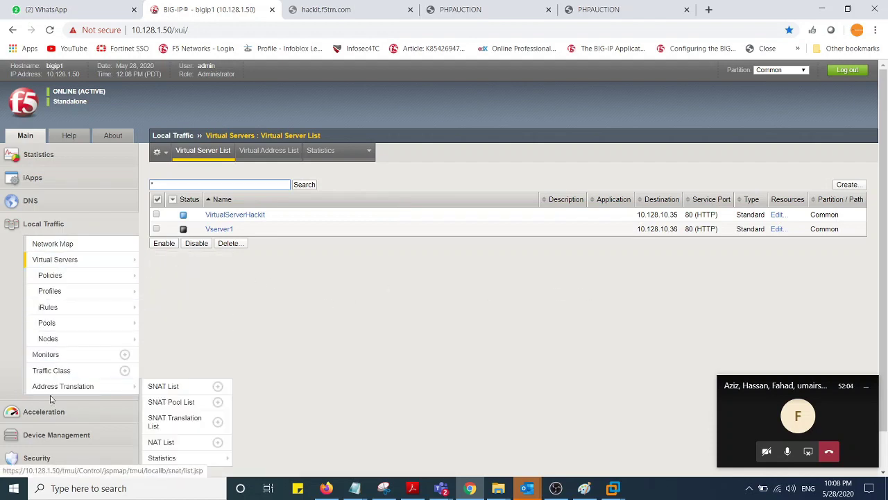
{"action": "left_click", "coordinate": [43, 225]}
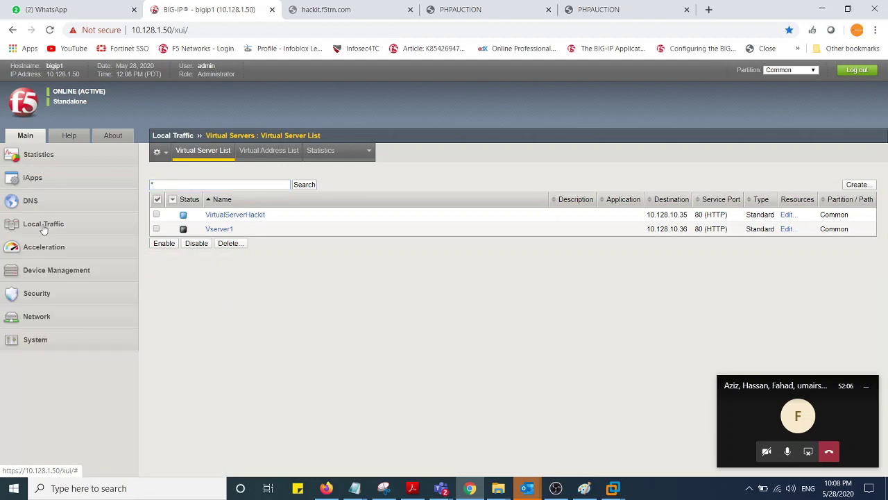
{"action": "left_click", "coordinate": [36, 316]}
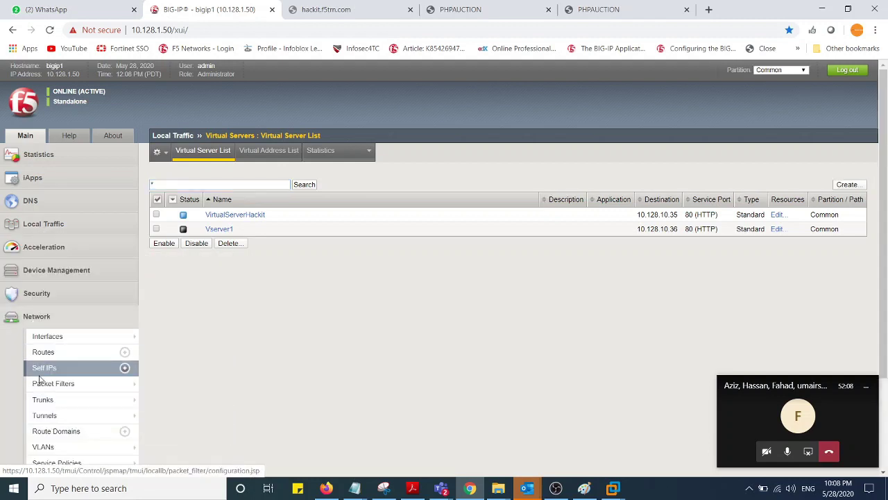
{"action": "left_click", "coordinate": [104, 367]}
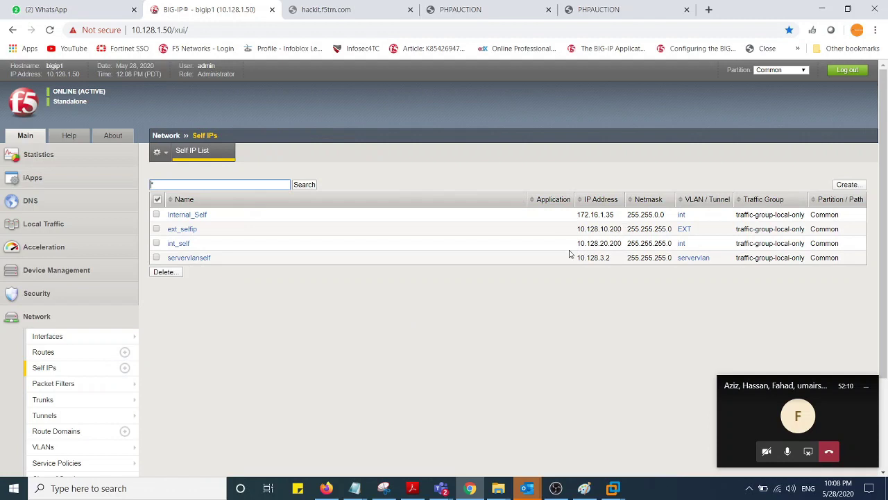
{"action": "left_click_drag", "start_coordinate": [578, 242], "coordinate": [624, 248]}
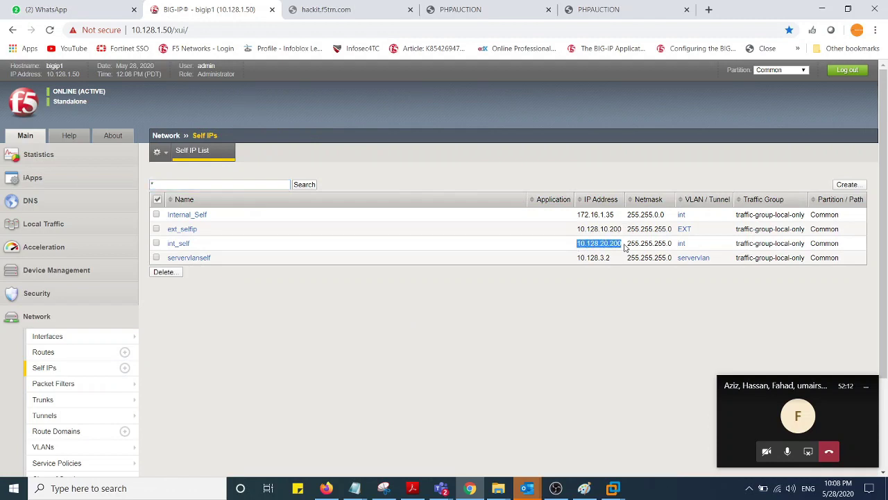
{"action": "left_click_drag", "start_coordinate": [577, 229], "coordinate": [620, 238]}
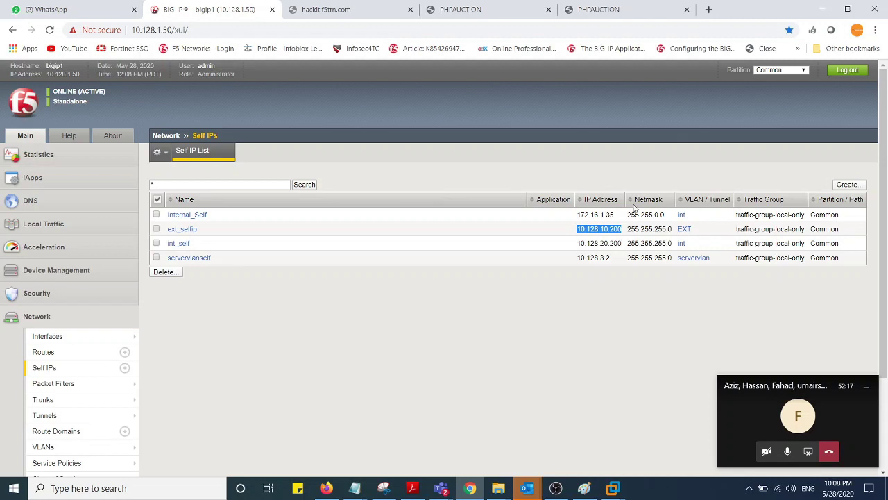
Step: Highlight the names of the Internal_Self and servervlanself entries in the self IP list
{"action": "left_click", "coordinate": [222, 222]}
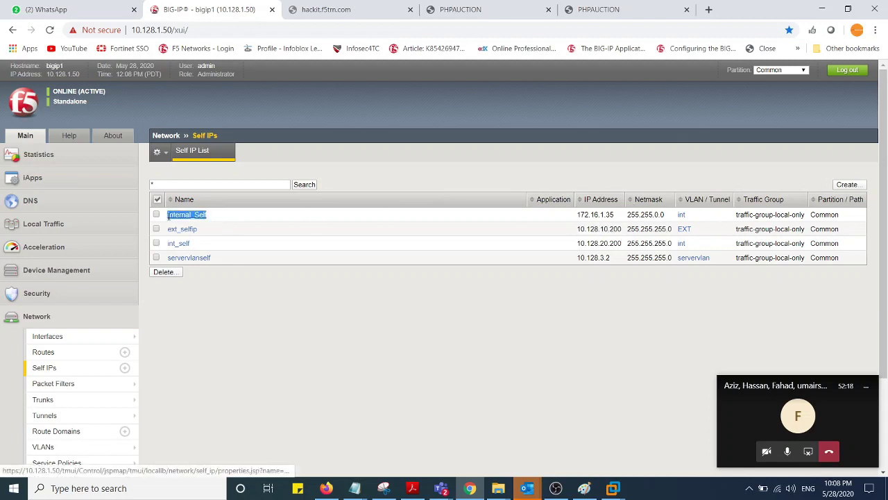
{"action": "left_click_drag", "start_coordinate": [231, 262], "coordinate": [167, 258]}
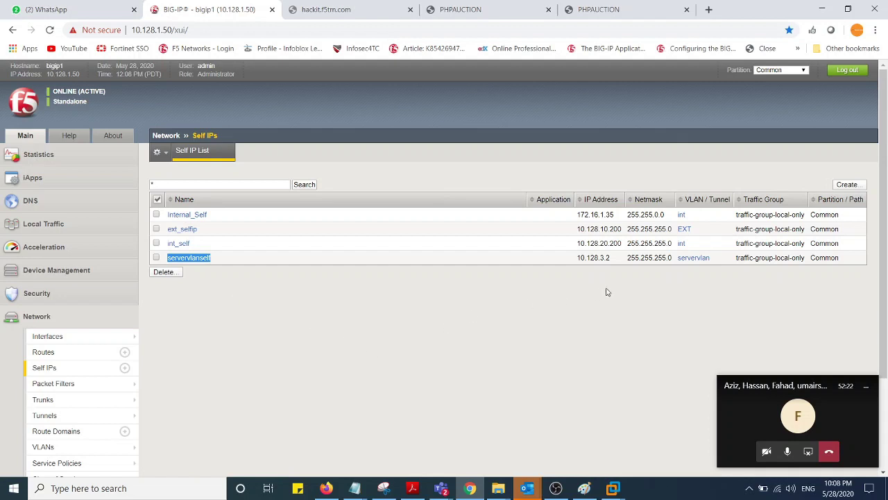
{"action": "left_click_drag", "start_coordinate": [220, 220], "coordinate": [166, 215]}
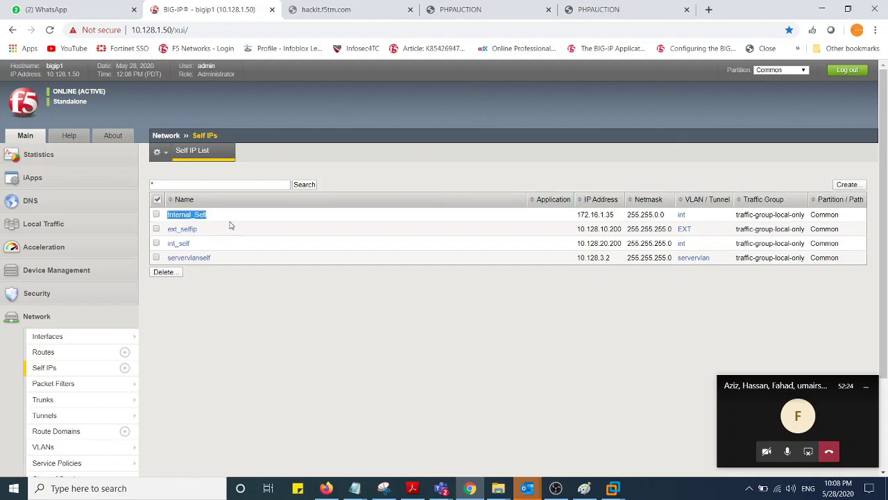
{"action": "left_click_drag", "start_coordinate": [226, 221], "coordinate": [165, 220]}
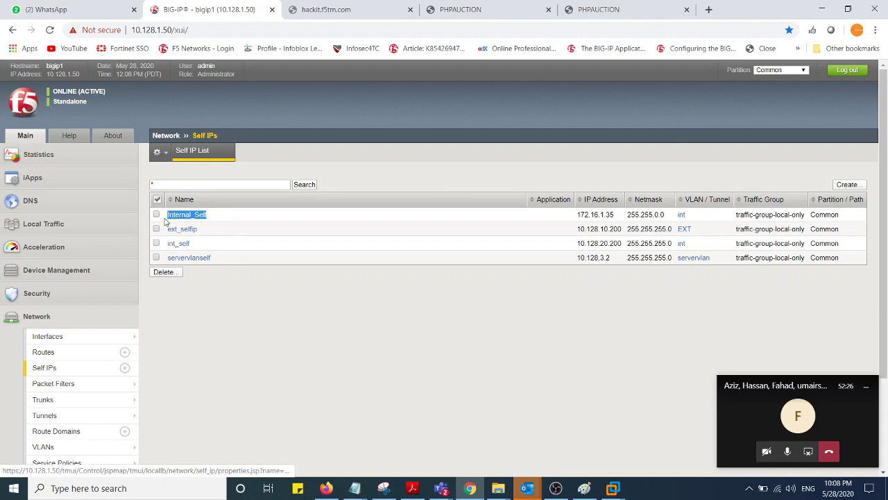
{"action": "left_click_drag", "start_coordinate": [215, 260], "coordinate": [167, 258]}
{"action": "left_click", "coordinate": [314, 303]}
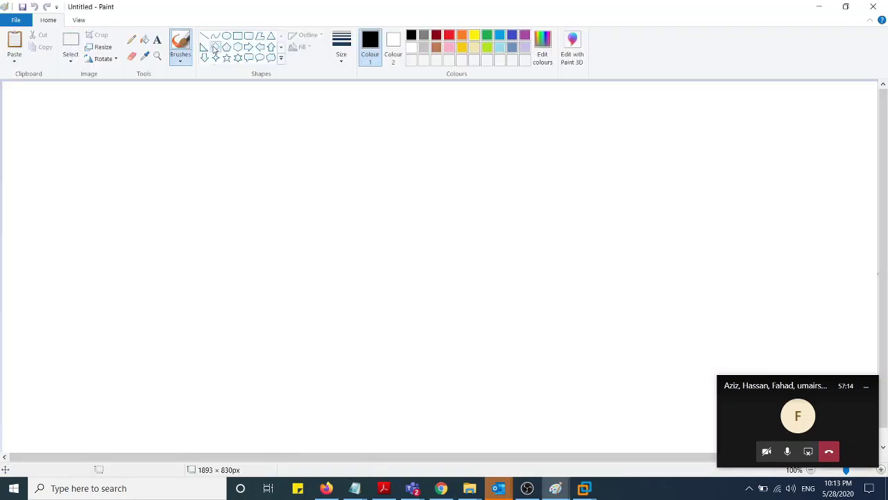
Step: On a blank Paint canvas, draw a diamond about 103 × 114 px and a nearly horizontal line about 258 px long from its left corner
{"action": "left_click_drag", "start_coordinate": [260, 229], "coordinate": [310, 283]}
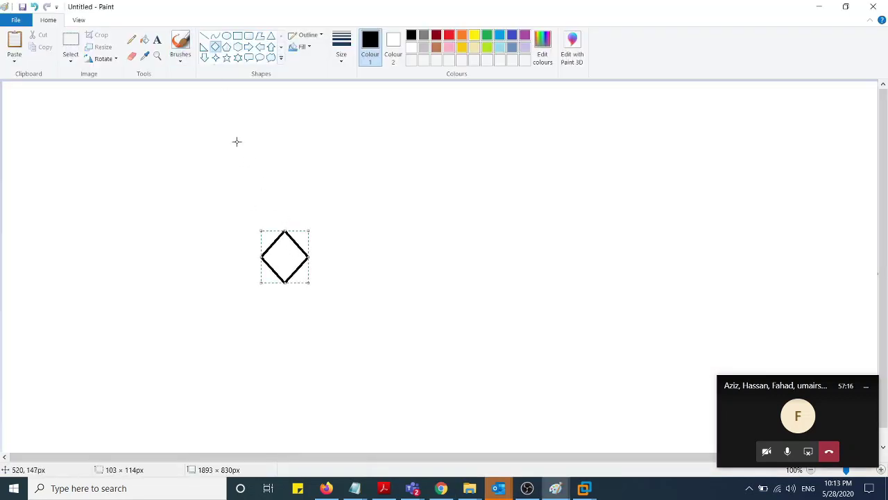
{"action": "left_click", "coordinate": [204, 35]}
{"action": "left_click_drag", "start_coordinate": [258, 257], "coordinate": [138, 260]}
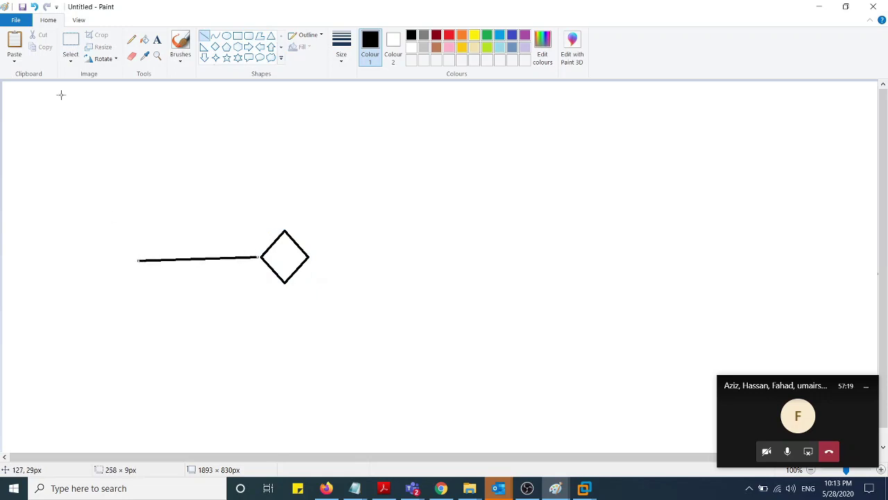
Step: Add the text label "1.1" above the line's end, just left of the diamond
{"action": "left_click", "coordinate": [159, 39]}
{"action": "left_click", "coordinate": [247, 239]}
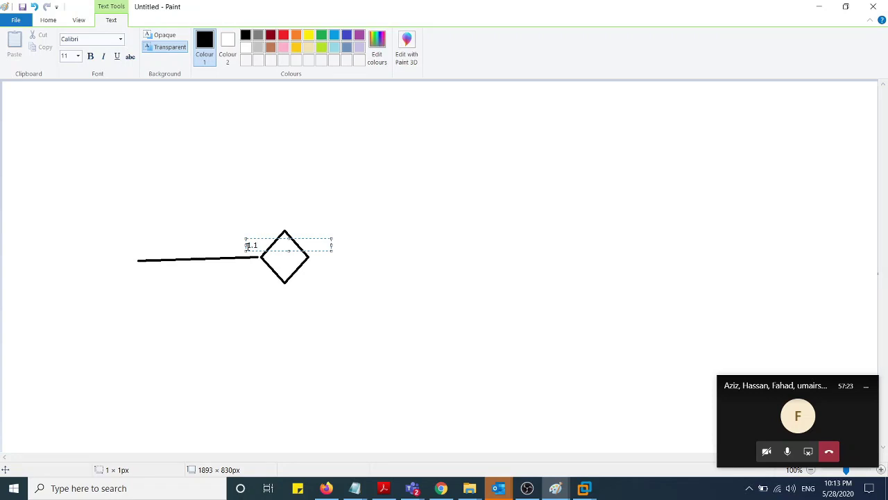
{"action": "type", "text": "1.1"}
{"action": "left_click", "coordinate": [148, 111]}
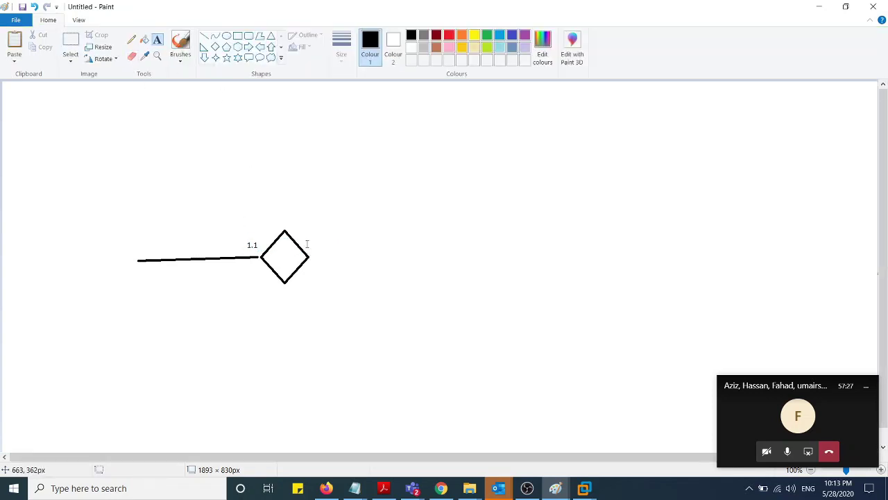
Step: Draw a nearly horizontal line about 236 px long from the diamond's right corner and label it "1.2"
{"action": "left_click", "coordinate": [204, 35]}
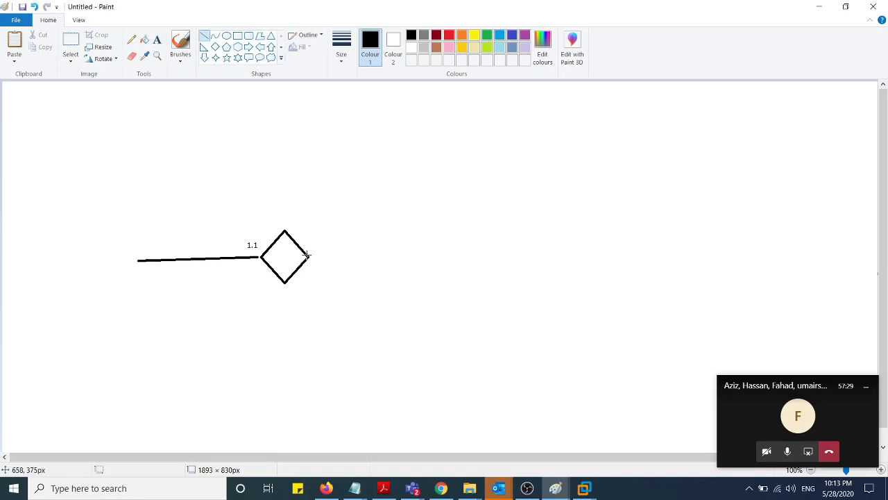
{"action": "left_click_drag", "start_coordinate": [308, 255], "coordinate": [417, 251]}
{"action": "left_click", "coordinate": [157, 40]}
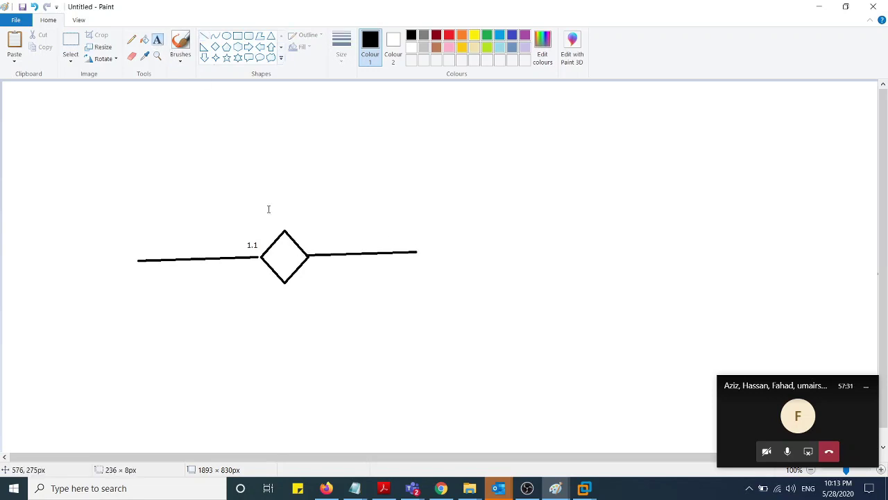
{"action": "left_click", "coordinate": [308, 236]}
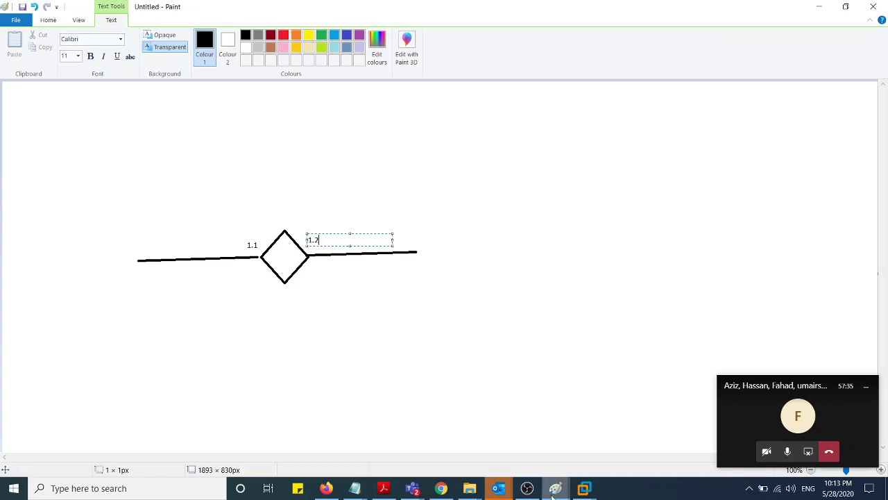
Step: Switch to the BIG-IP self IP list in Chrome and copy the IP address of ext_selfip
{"action": "left_click", "coordinate": [441, 487]}
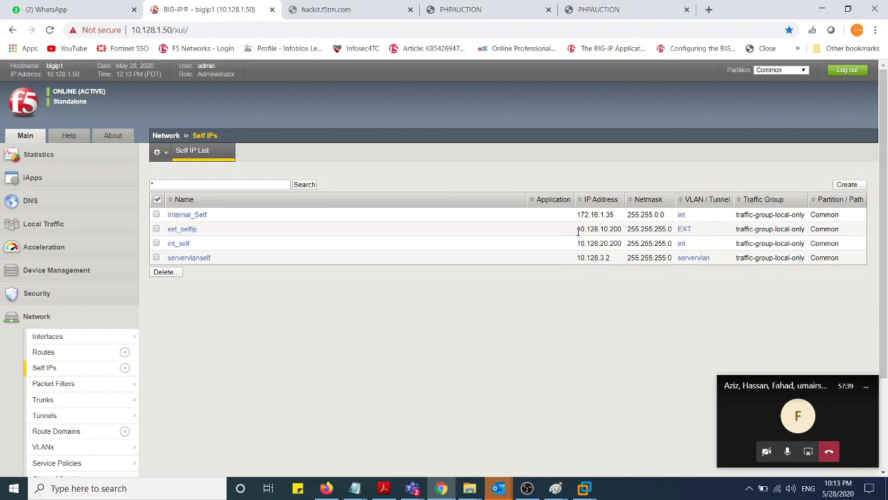
{"action": "left_click_drag", "start_coordinate": [577, 231], "coordinate": [624, 237]}
{"action": "key", "text": "ctrl+c"}
{"action": "right_click", "coordinate": [608, 228]}
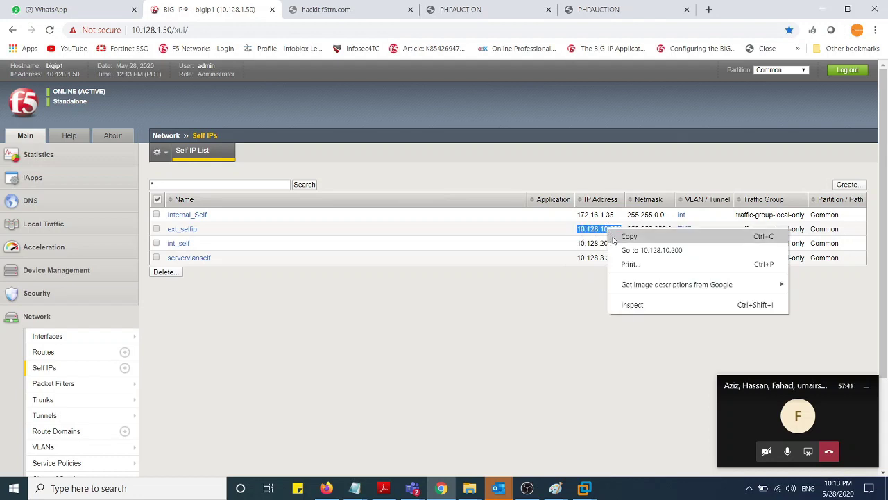
{"action": "left_click", "coordinate": [621, 237]}
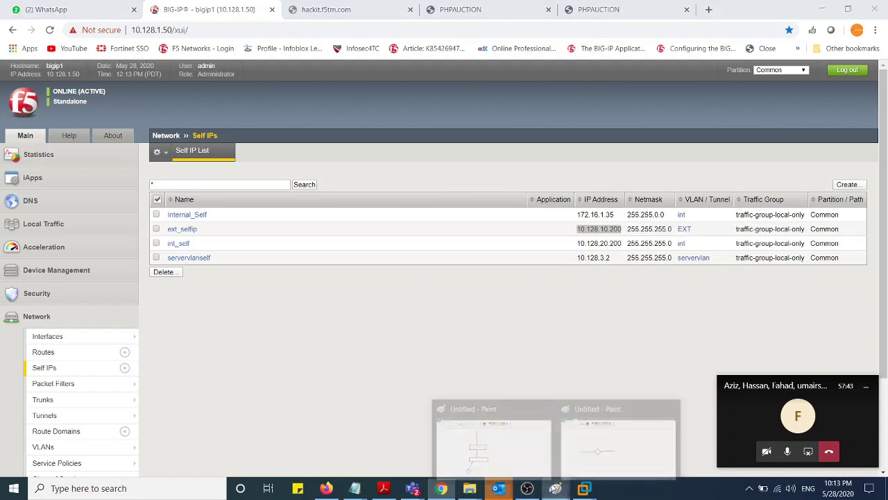
Step: Return to the interface diagram in Paint and add the copied address 10.128.10.200 as a label above the line on the 1.1 side
{"action": "left_click", "coordinate": [484, 457]}
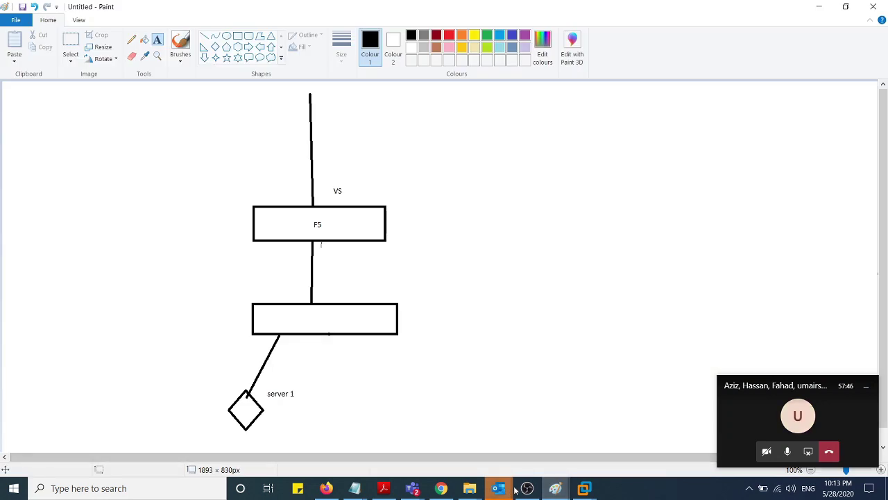
{"action": "mouse_move", "coordinate": [555, 487]}
{"action": "left_click", "coordinate": [596, 444]}
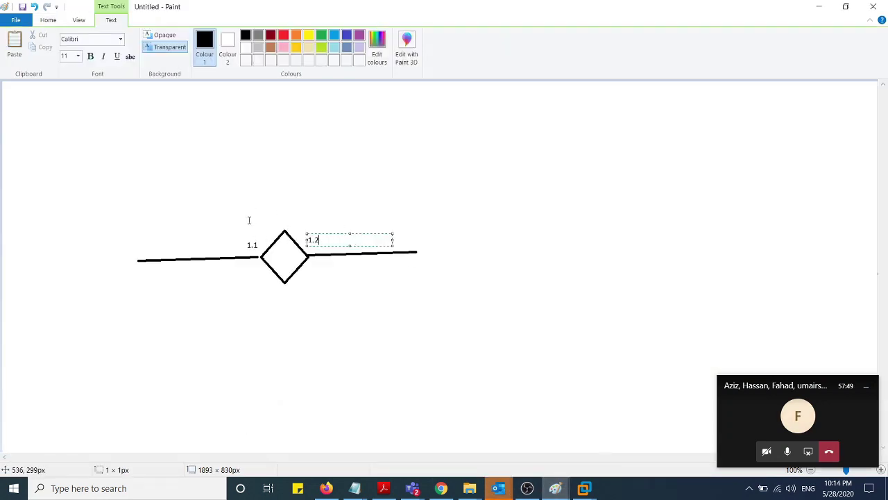
{"action": "left_click", "coordinate": [222, 248]}
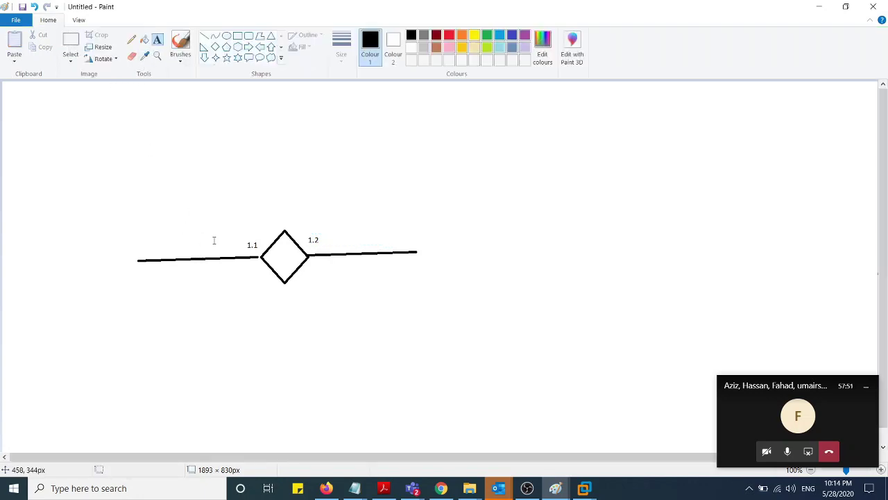
{"action": "left_click", "coordinate": [181, 241]}
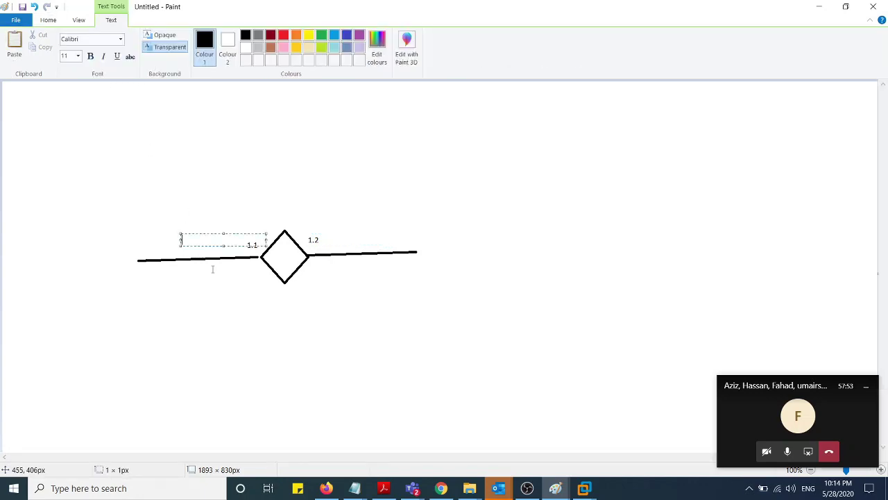
{"action": "key", "text": "ctrl+v"}
{"action": "left_click", "coordinate": [226, 281]}
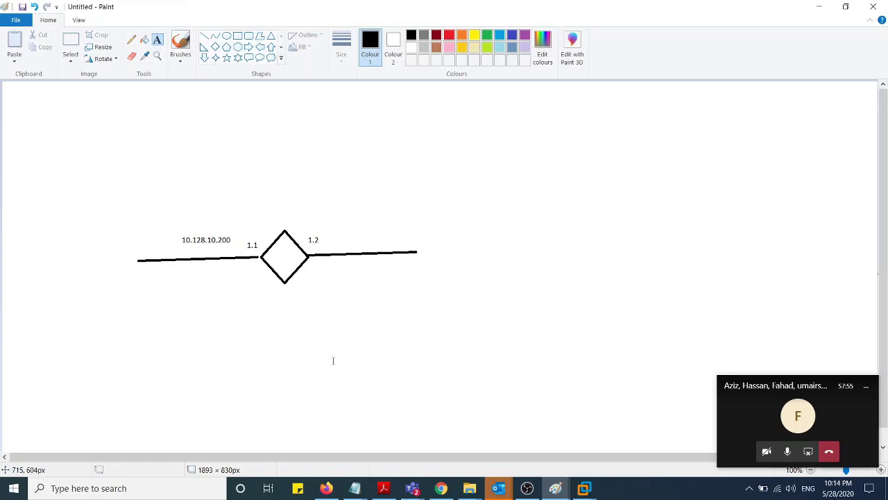
Step: Switch back to the self IP list in Chrome and copy the IP address of int_self
{"action": "left_click", "coordinate": [441, 488]}
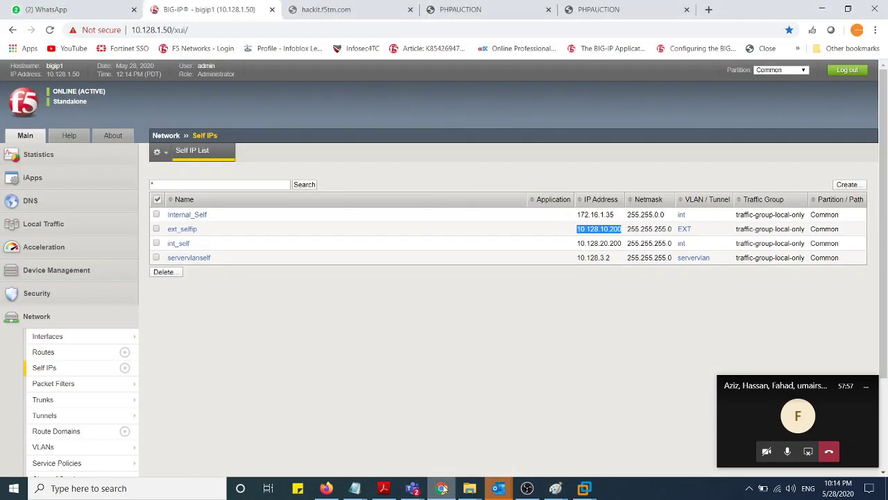
{"action": "left_click_drag", "start_coordinate": [569, 248], "coordinate": [626, 248]}
{"action": "key", "text": "ctrl+c"}
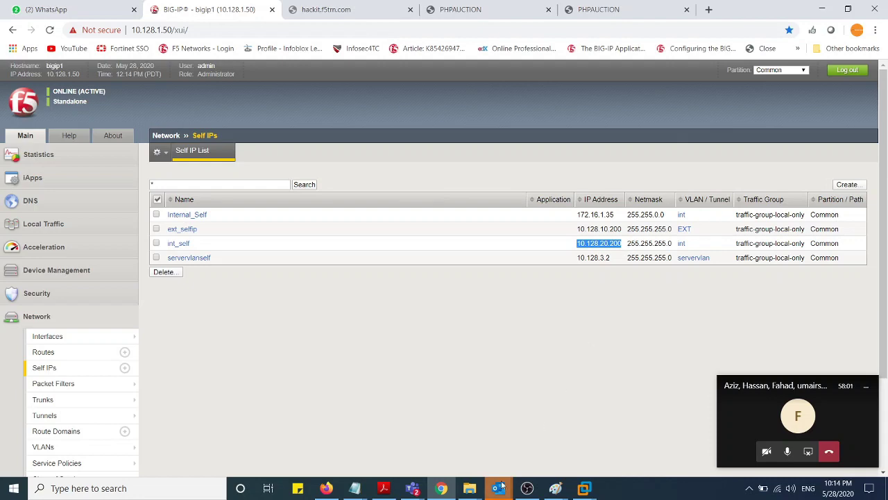
Step: In the Paint interface diagram, add the copied address 10.128.20.200 as a label above the line on the 1.2 side
{"action": "key", "text": "alt+Tab"}
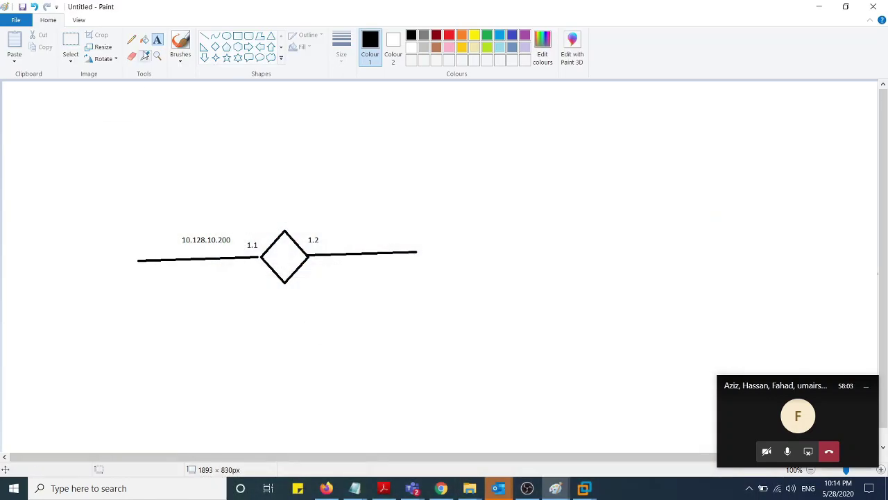
{"action": "left_click", "coordinate": [223, 210]}
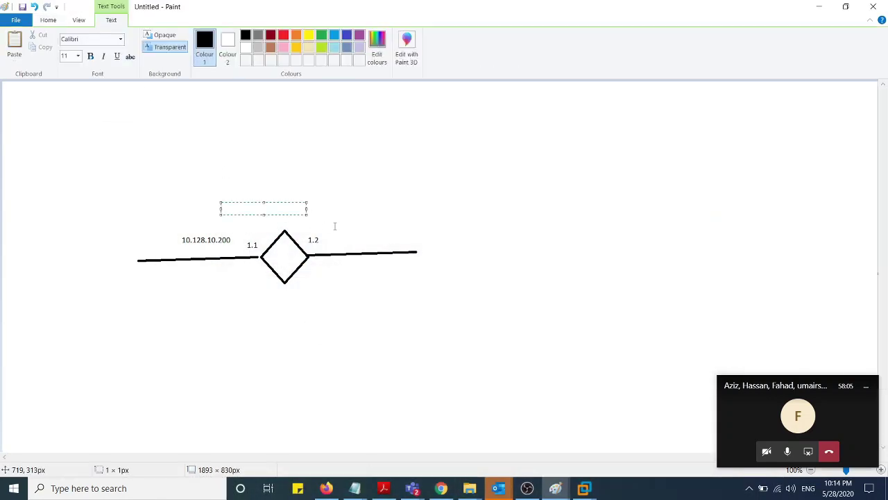
{"action": "left_click", "coordinate": [329, 228]}
{"action": "left_click", "coordinate": [326, 227]}
{"action": "key", "text": "ctrl+v"}
{"action": "left_click", "coordinate": [374, 215]}
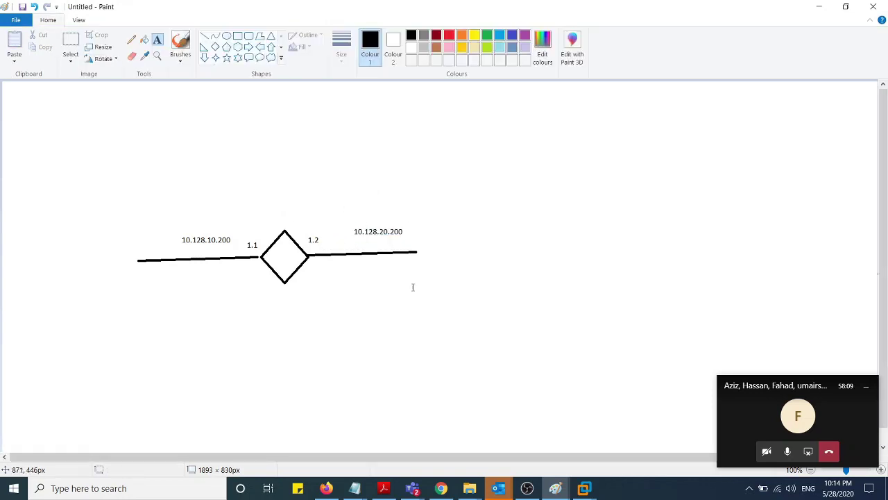
Step: Draw a rectangle about 229 × 136 px at the outer end of the line on the 1.1 side
{"action": "left_click", "coordinate": [216, 47]}
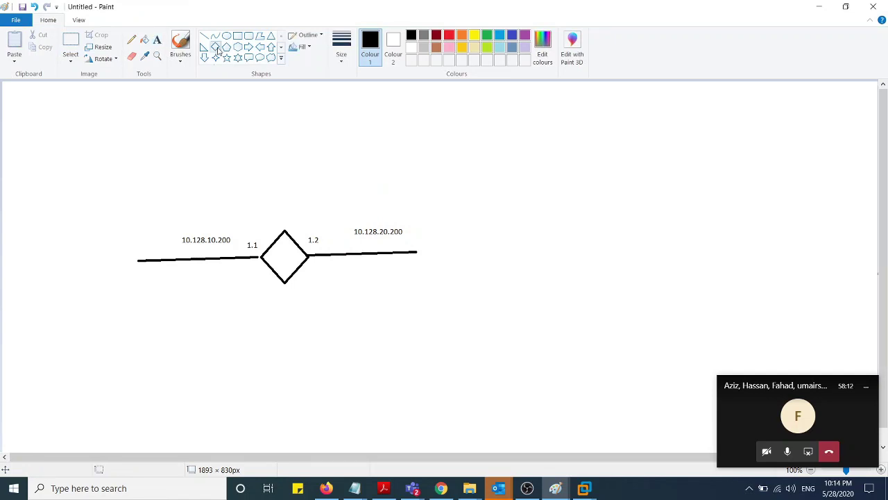
{"action": "left_click", "coordinate": [238, 34]}
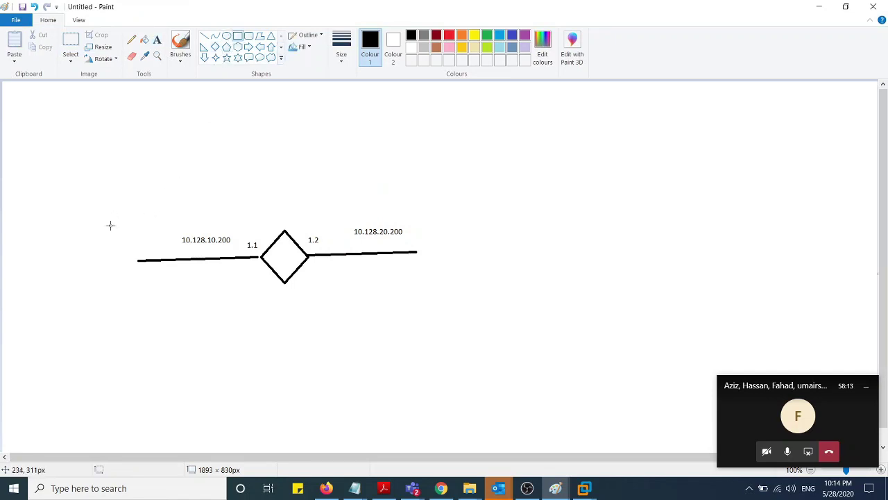
{"action": "mouse_move", "coordinate": [143, 213]}
{"action": "left_mouse_down"}
{"action": "mouse_move", "coordinate": [27, 337]}
{"action": "mouse_move", "coordinate": [37, 275]}
{"action": "left_mouse_up"}
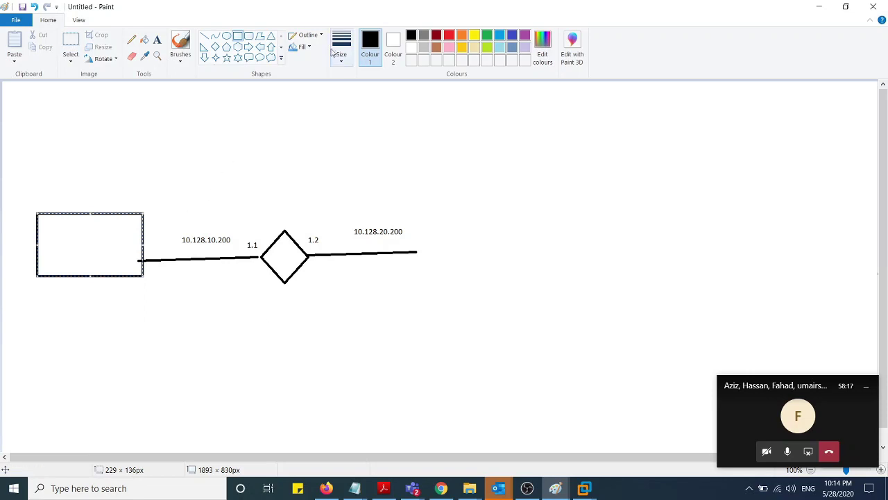
Step: Add the text label "ext" below the line at the diamond's left corner and "int" below the line at its right corner
{"action": "left_click", "coordinate": [158, 40]}
{"action": "left_click_drag", "start_coordinate": [231, 272], "coordinate": [318, 261]}
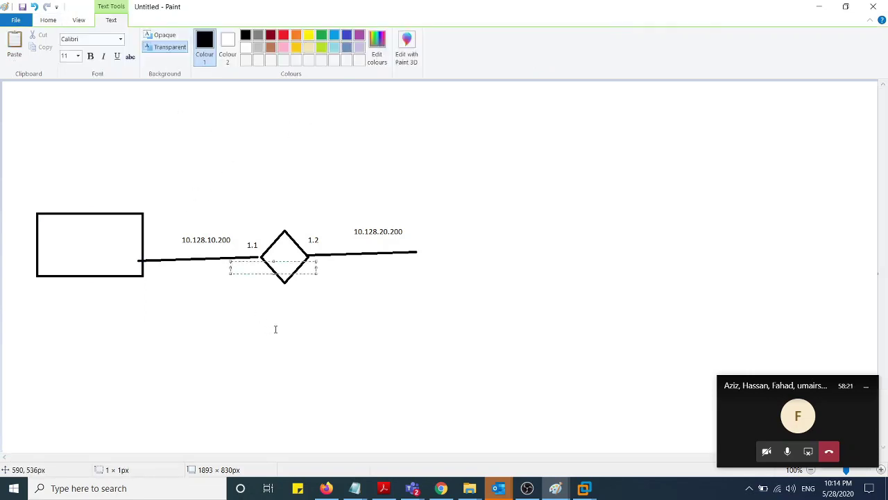
{"action": "left_click", "coordinate": [299, 325]}
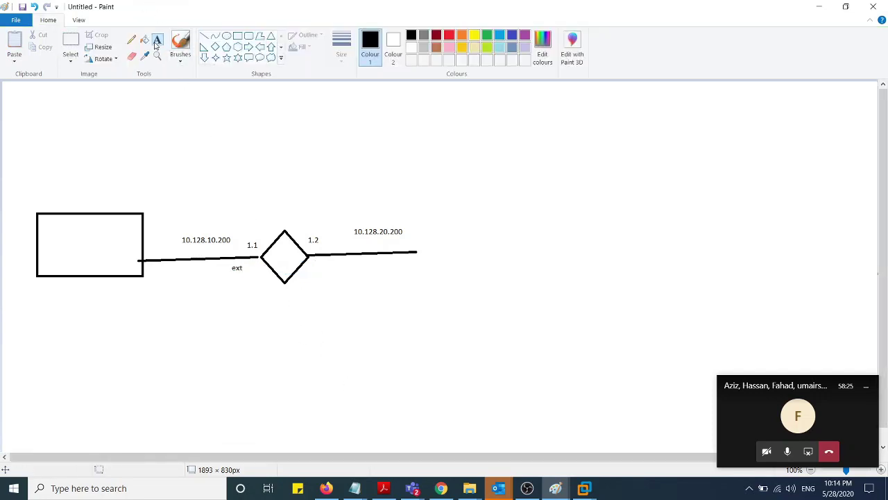
{"action": "left_click", "coordinate": [310, 269]}
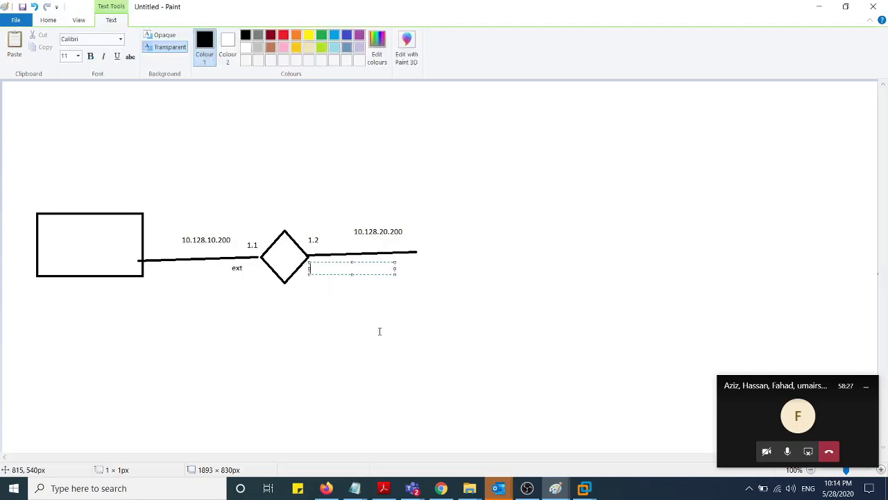
{"action": "left_click", "coordinate": [411, 320]}
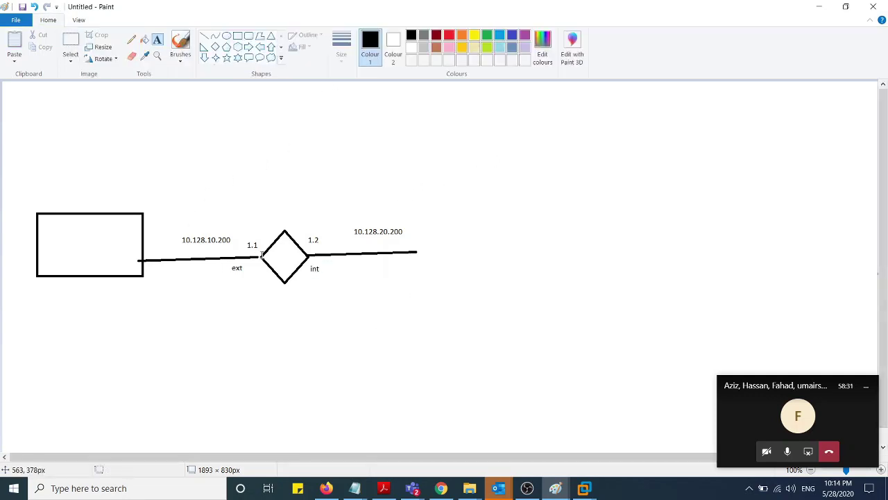
{"action": "left_click_drag", "start_coordinate": [266, 231], "coordinate": [179, 231]}
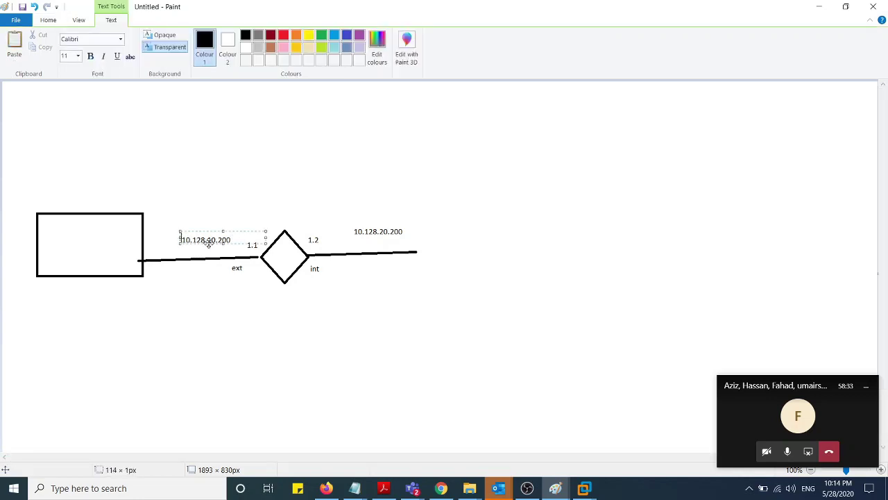
{"action": "left_click", "coordinate": [349, 236]}
{"action": "left_click_drag", "start_coordinate": [350, 236], "coordinate": [428, 199]}
{"action": "left_click", "coordinate": [428, 200]}
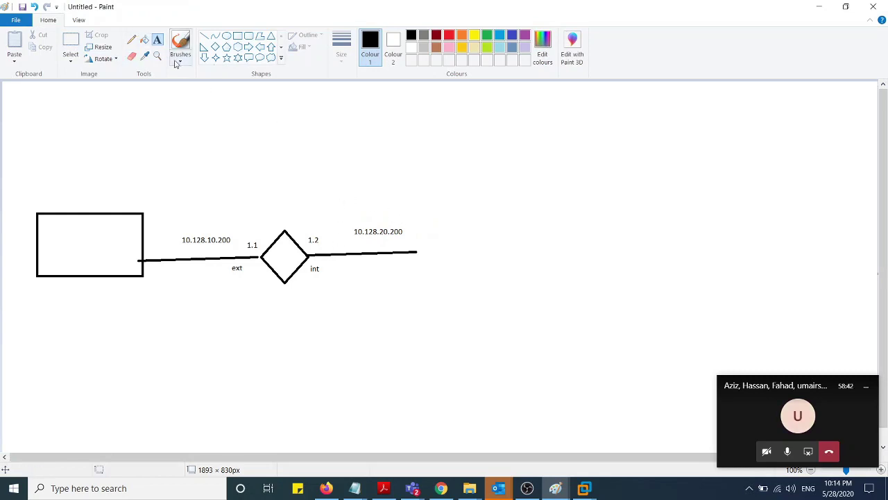
Step: Draw a second diamond about 111 × 96 px beyond the outer end of the line on the 1.2 side
{"action": "left_click", "coordinate": [215, 46]}
{"action": "left_click_drag", "start_coordinate": [501, 220], "coordinate": [555, 268]}
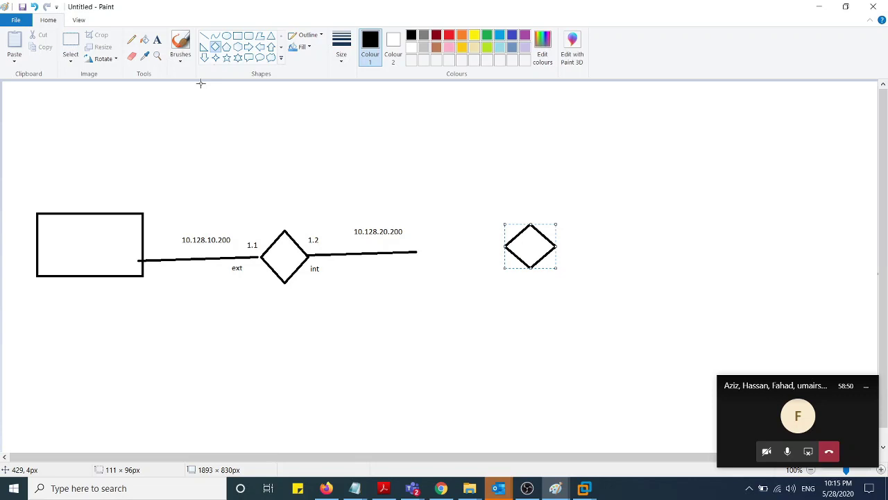
Step: Switch to BIG-IP in Chrome, open the virtual server list and copy the destination address of VirtualServerHackit
{"action": "left_click", "coordinate": [440, 488]}
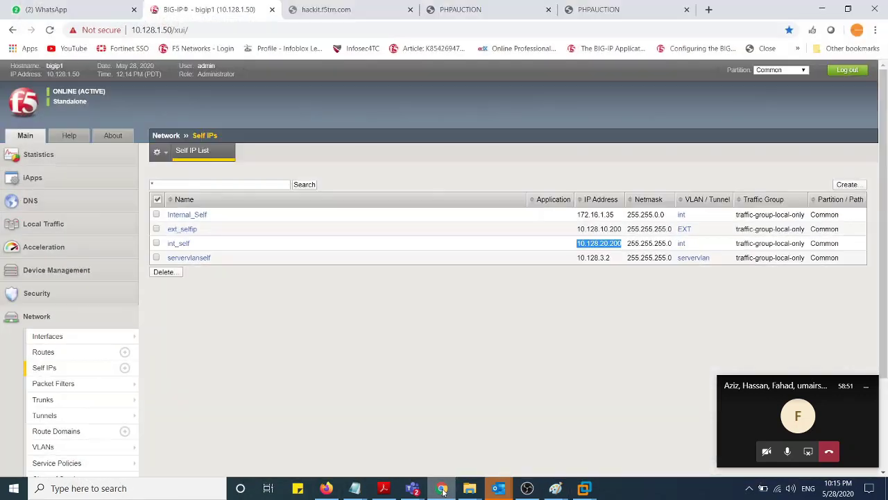
{"action": "left_click", "coordinate": [53, 223]}
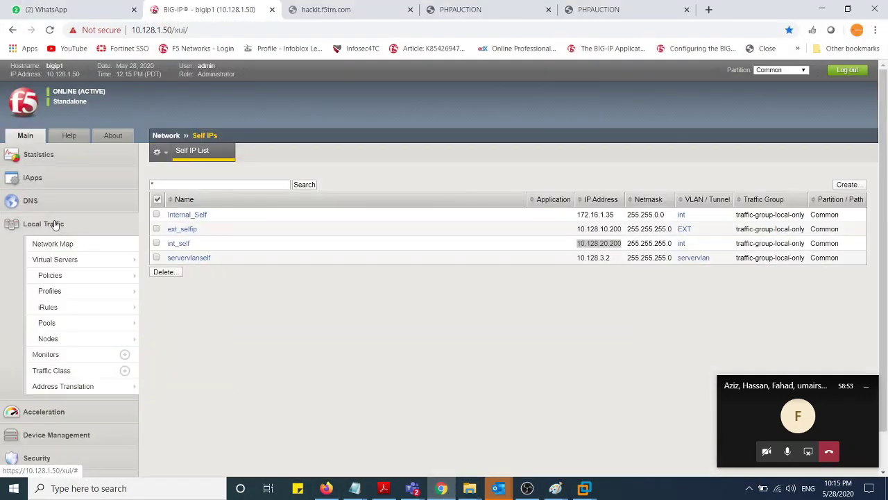
{"action": "left_click", "coordinate": [56, 261]}
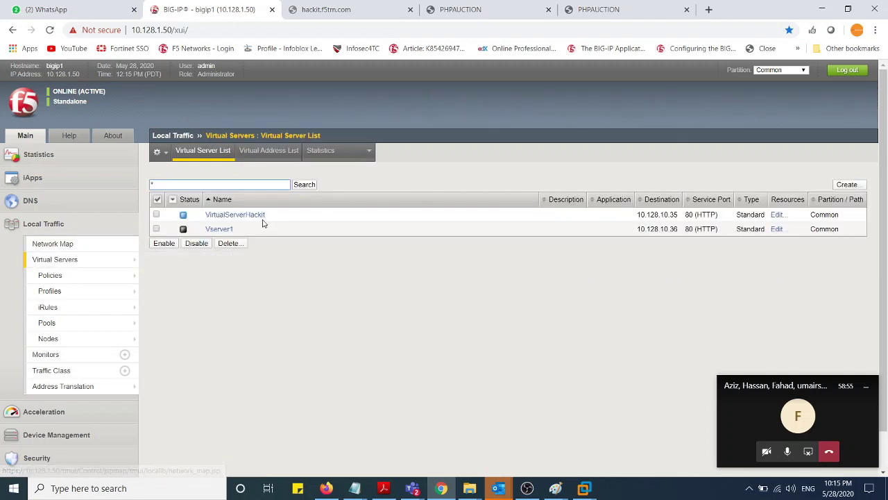
{"action": "left_click_drag", "start_coordinate": [633, 214], "coordinate": [676, 215]}
{"action": "key", "text": "ctrl+c"}
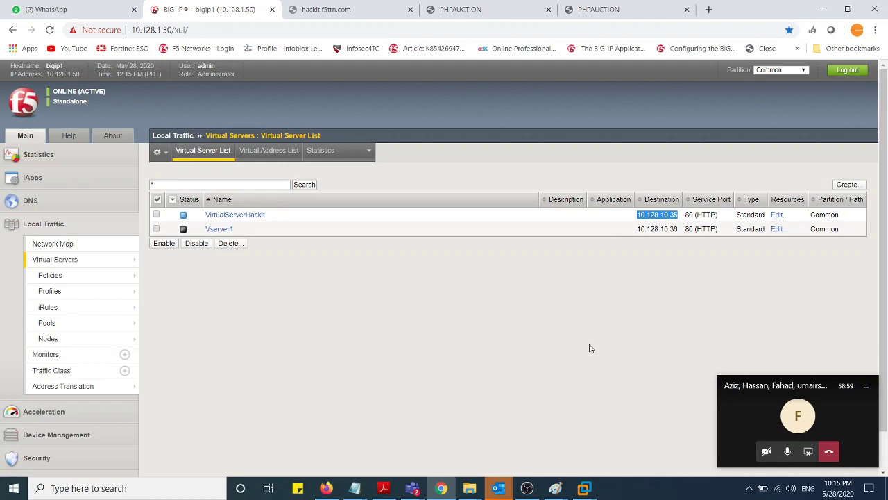
Step: Back in Paint, add the label "VS -----10.128.10.35" above the first diamond using the copied address
{"action": "left_click", "coordinate": [441, 488]}
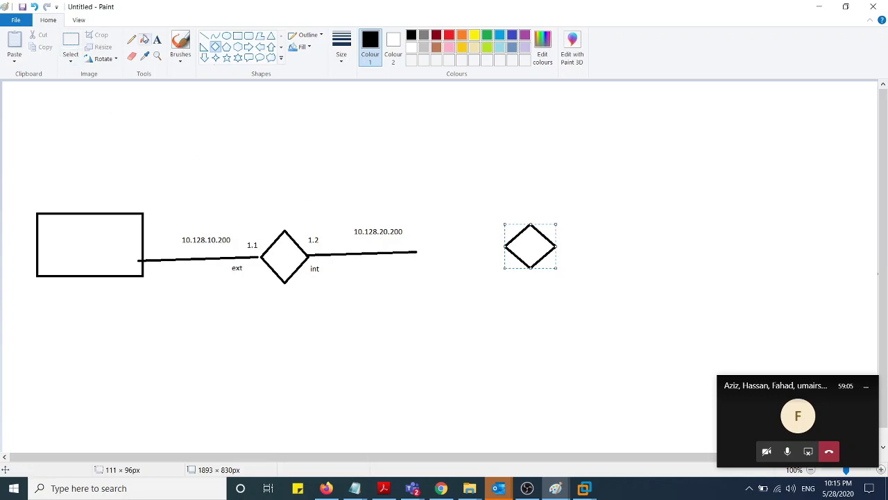
{"action": "left_click", "coordinate": [158, 39]}
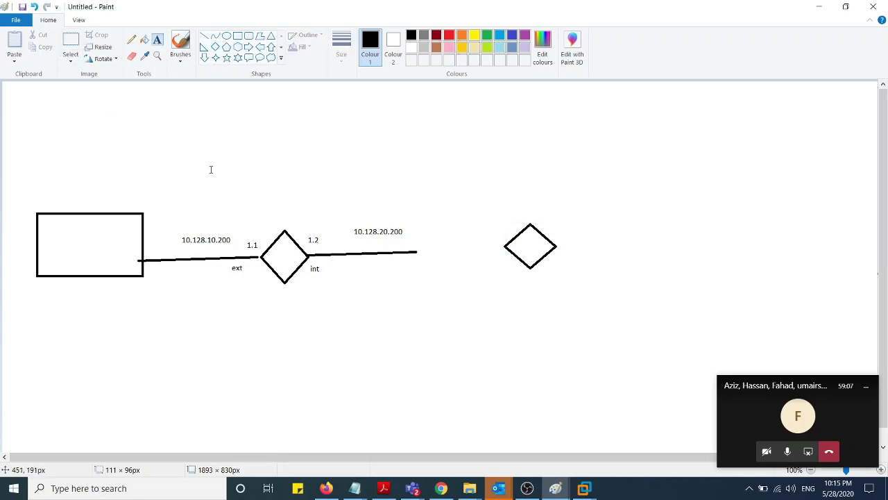
{"action": "left_click", "coordinate": [216, 217]}
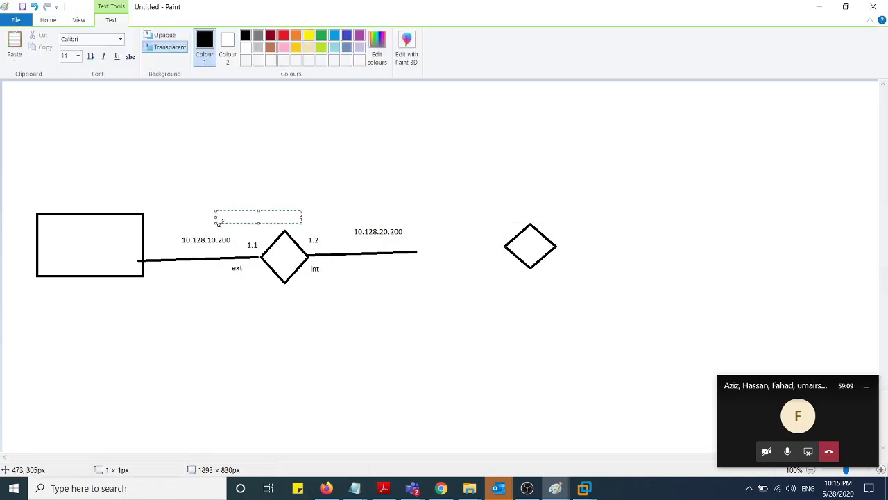
{"action": "key", "text": "ctrl+v"}
{"action": "left_click", "coordinate": [244, 218]}
{"action": "type", "text": "VS"}
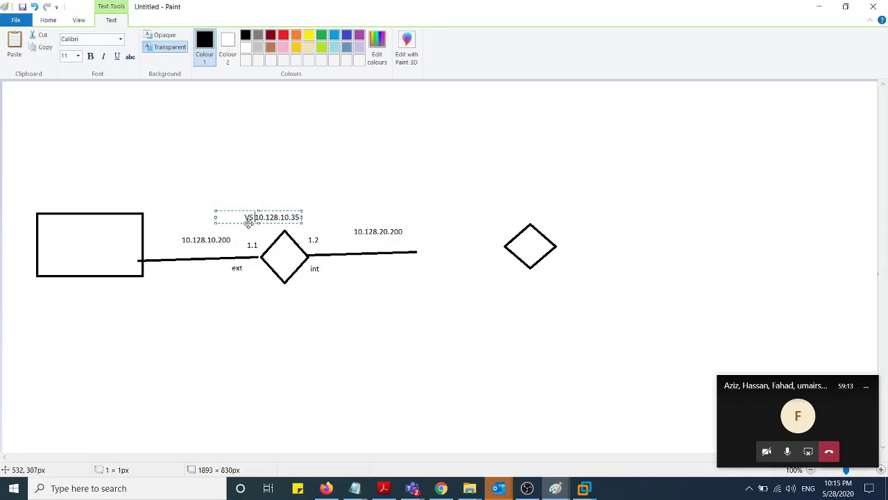
{"action": "key", "text": "Return"}
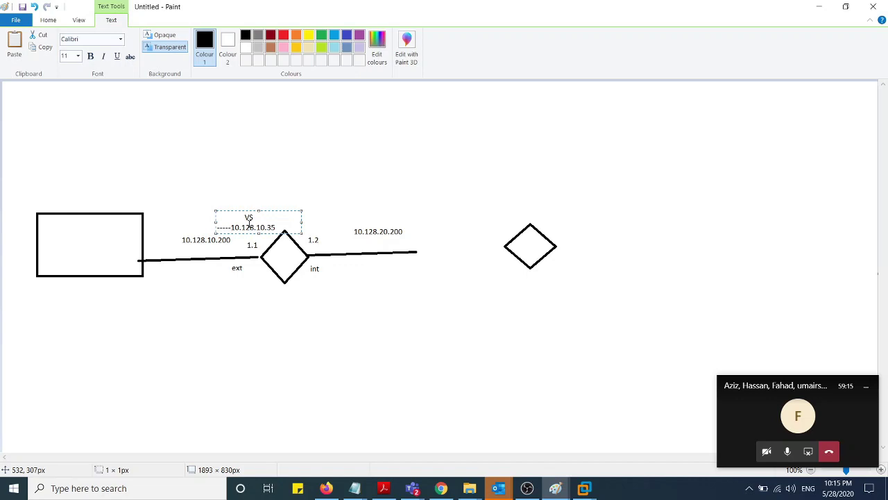
Step: Widen the VS label's text box to about 266 px so it fits one line, and move it above the 10.128.10.200 label
{"action": "left_click_drag", "start_coordinate": [243, 210], "coordinate": [203, 211]}
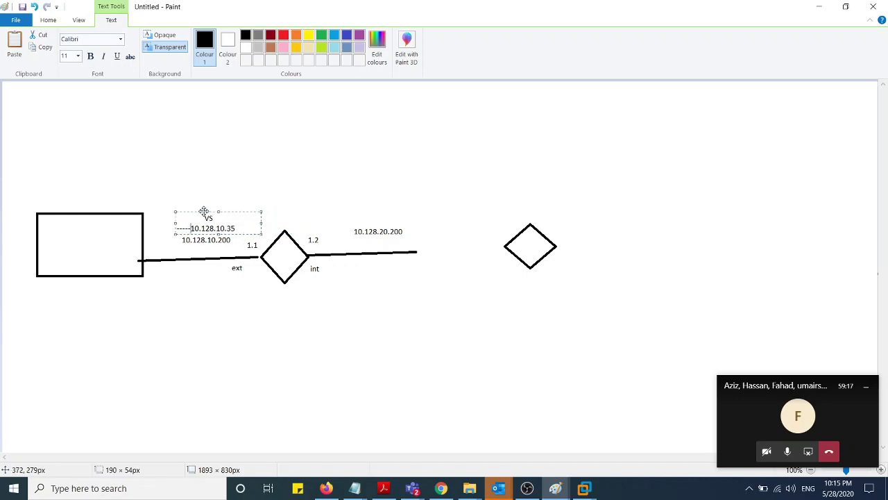
{"action": "left_click_drag", "start_coordinate": [261, 223], "coordinate": [294, 216]}
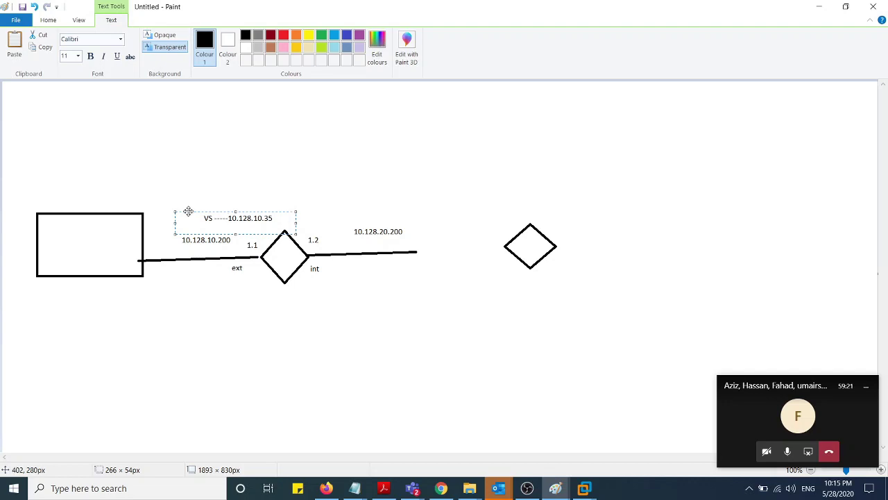
{"action": "left_click_drag", "start_coordinate": [188, 211], "coordinate": [161, 210]}
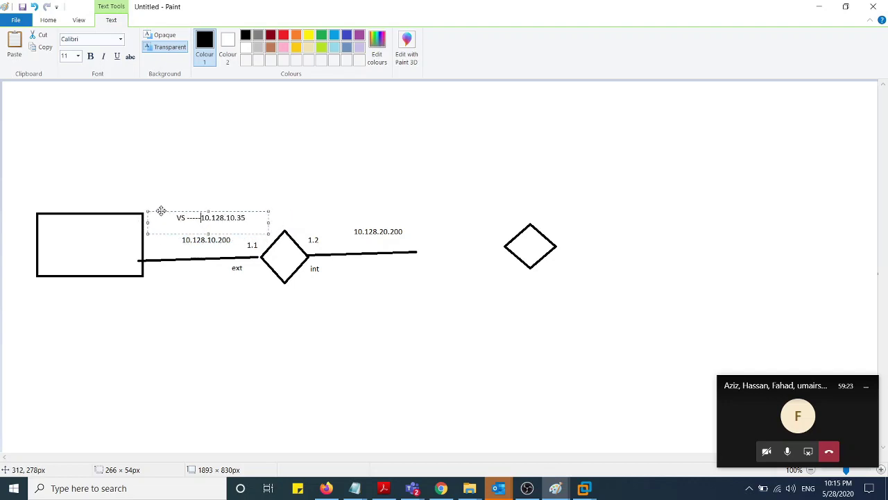
Step: Move the second diamond inward so it sits just past the outer end of the line on the 1.2 side
{"action": "left_click", "coordinate": [171, 173]}
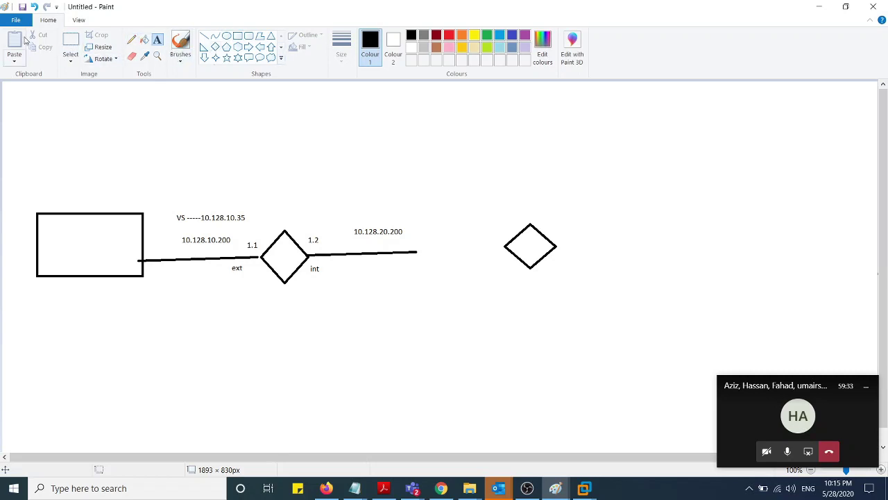
{"action": "left_click", "coordinate": [70, 41]}
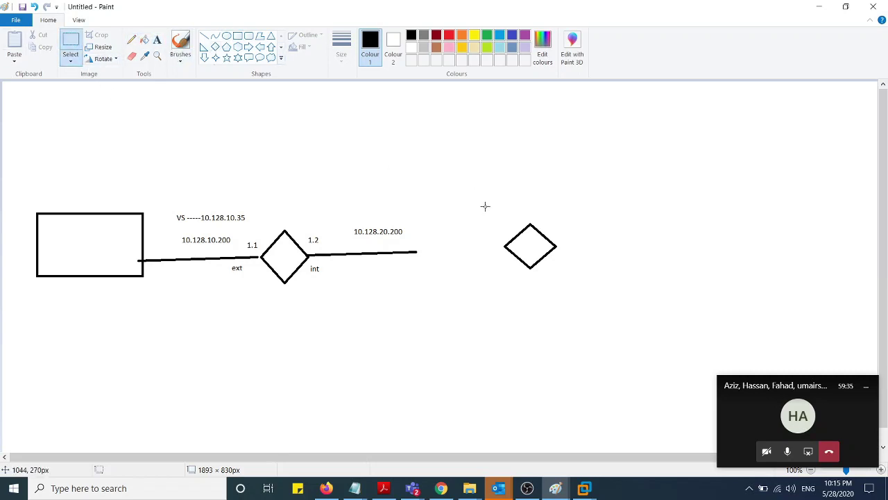
{"action": "left_click_drag", "start_coordinate": [486, 206], "coordinate": [569, 284]}
{"action": "left_click_drag", "start_coordinate": [546, 250], "coordinate": [471, 257]}
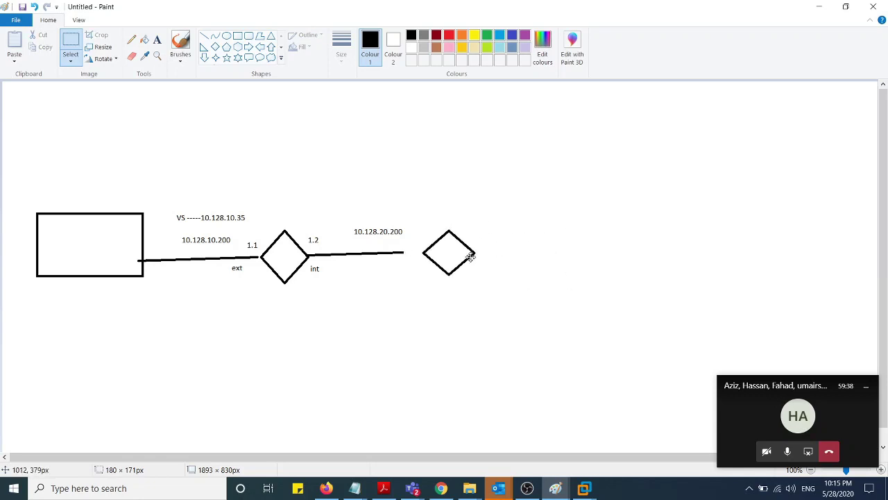
{"action": "left_click", "coordinate": [574, 272]}
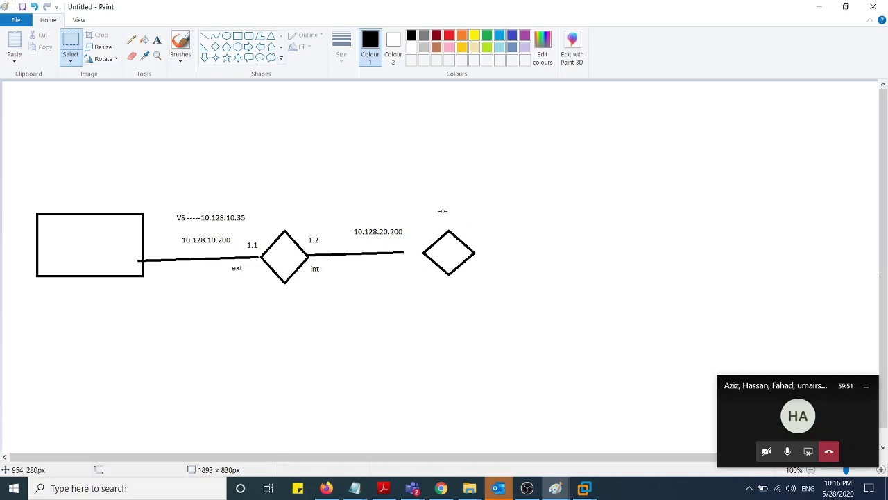
{"action": "mouse_move", "coordinate": [424, 220]}
{"action": "left_mouse_down"}
{"action": "mouse_move", "coordinate": [482, 285]}
{"action": "mouse_move", "coordinate": [396, 283]}
{"action": "left_mouse_up"}
{"action": "left_click", "coordinate": [426, 166]}
{"action": "mouse_move", "coordinate": [418, 216]}
{"action": "left_mouse_down"}
{"action": "mouse_move", "coordinate": [463, 273]}
{"action": "mouse_move", "coordinate": [488, 283]}
{"action": "left_mouse_up"}
{"action": "left_click_drag", "start_coordinate": [455, 253], "coordinate": [440, 254]}
{"action": "left_click", "coordinate": [525, 302]}
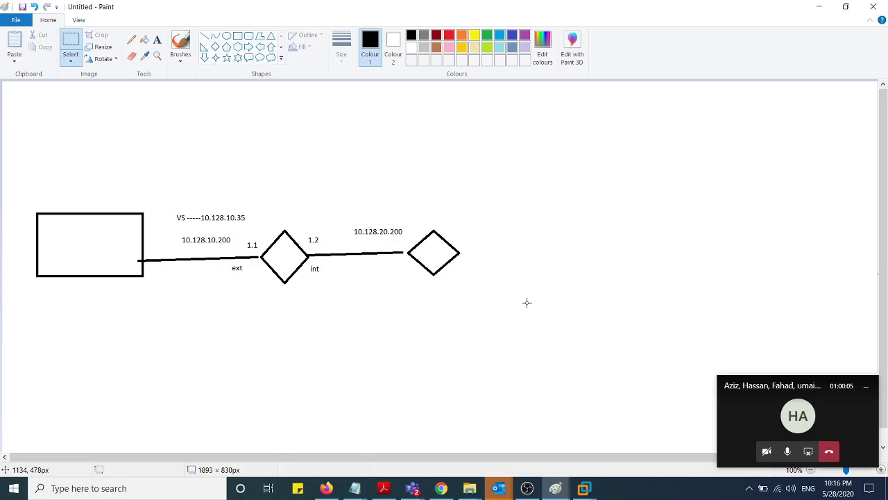
Step: Stack two more labels, "VS2 10.128.10.36" and "VS3 10.128.10.36", above the VS label
{"action": "left_click", "coordinate": [158, 42]}
{"action": "left_click", "coordinate": [181, 205]}
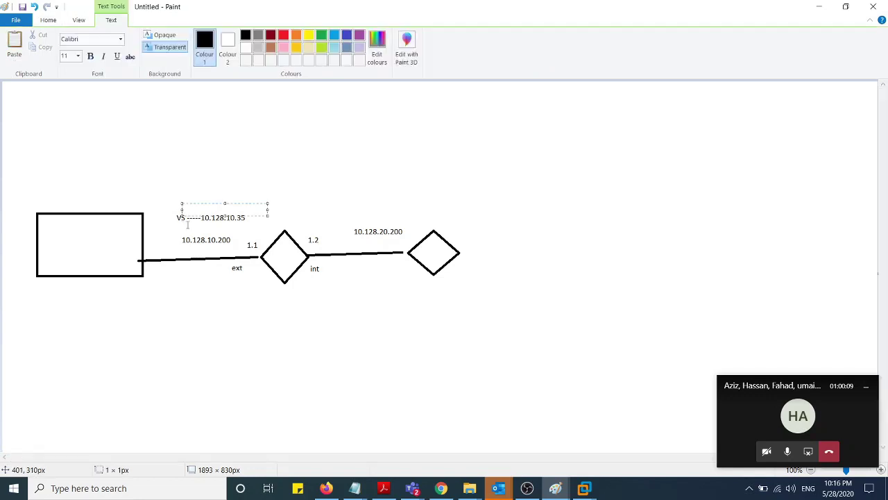
{"action": "type", "text": "VS2 10.128.10.36"}
{"action": "left_click", "coordinate": [188, 184]}
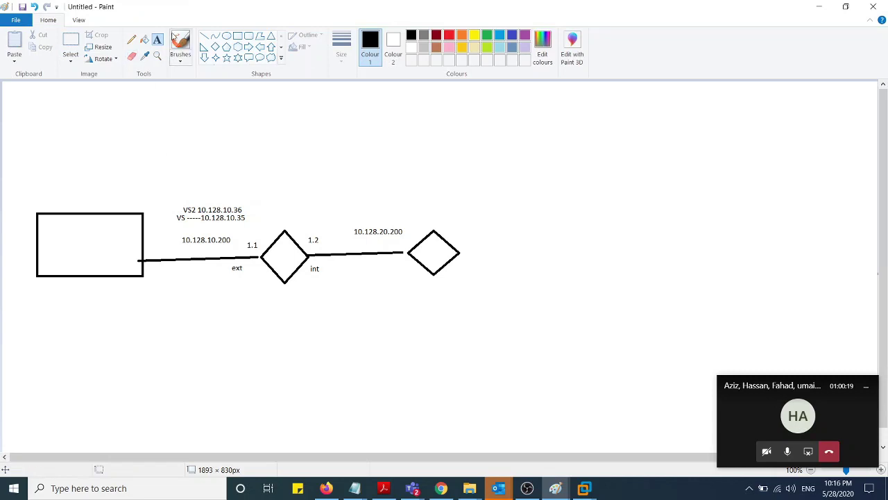
{"action": "left_click", "coordinate": [181, 194]}
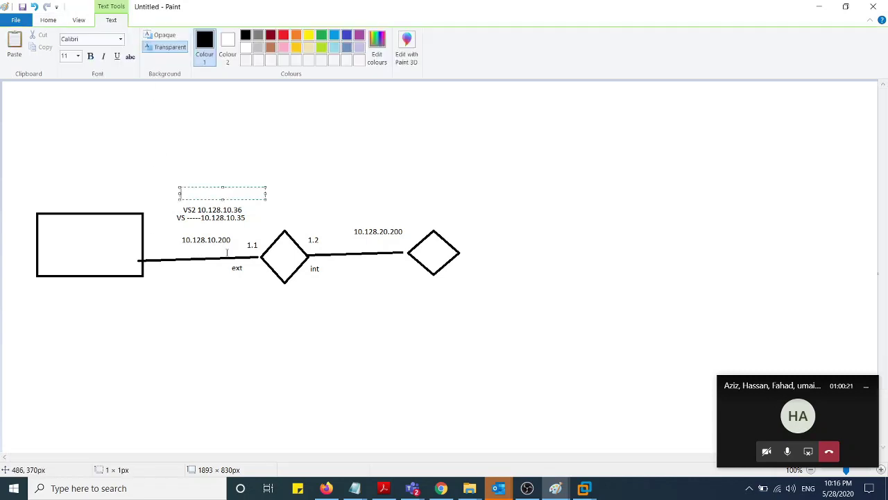
{"action": "type", "text": "VS3 10.128.10.36"}
{"action": "left_click", "coordinate": [273, 174]}
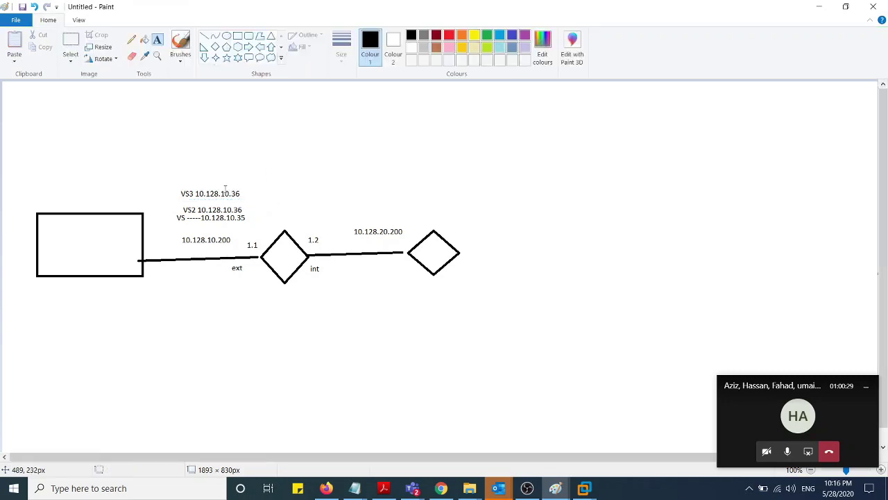
{"action": "left_click_drag", "start_coordinate": [306, 197], "coordinate": [182, 141]}
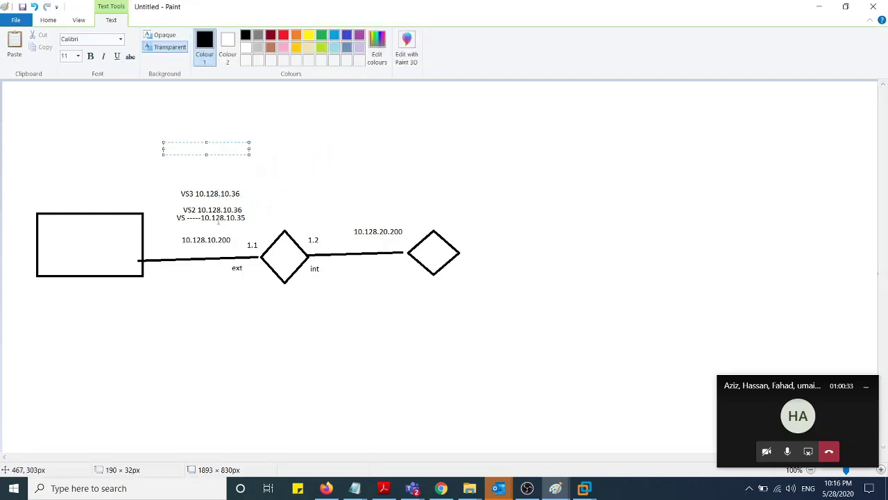
{"action": "left_click", "coordinate": [186, 215]}
{"action": "left_click", "coordinate": [186, 214]}
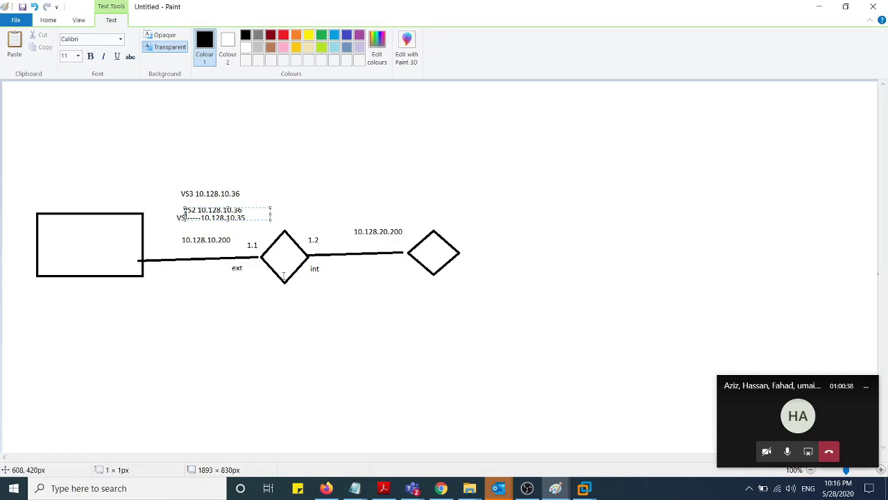
{"action": "left_click_drag", "start_coordinate": [256, 200], "coordinate": [168, 187]}
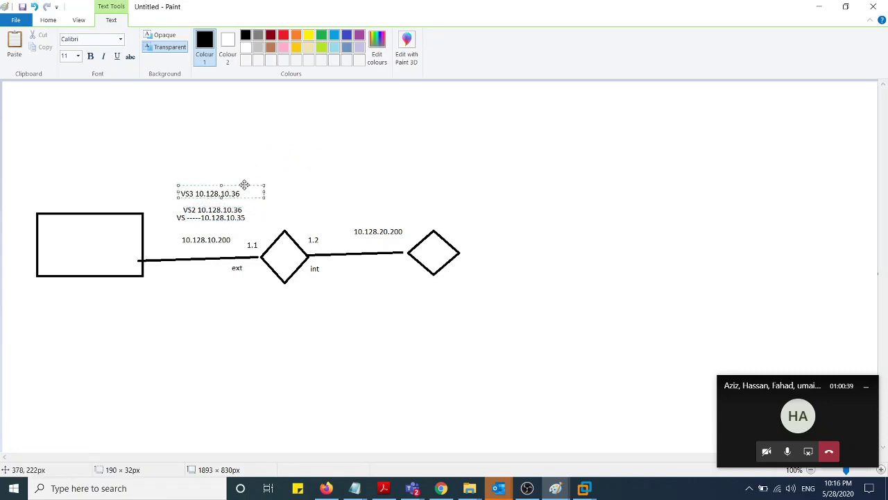
{"action": "left_click_drag", "start_coordinate": [236, 186], "coordinate": [248, 138]}
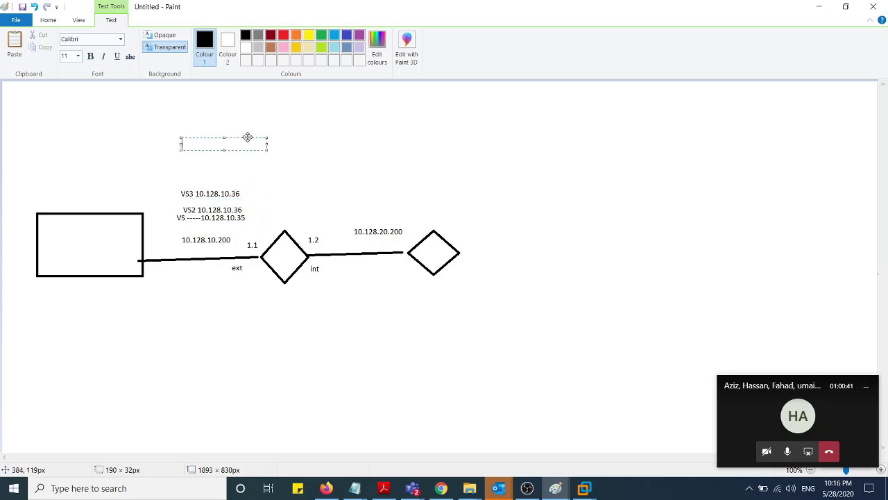
{"action": "left_click", "coordinate": [271, 270]}
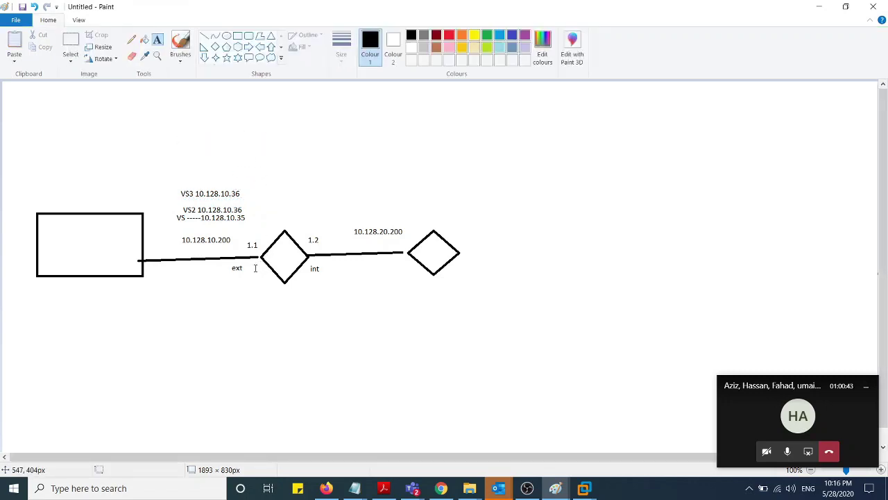
{"action": "left_click", "coordinate": [271, 270]}
Step: Add the label "Default Route -----" below the line on the ext side
{"action": "left_click", "coordinate": [169, 283]}
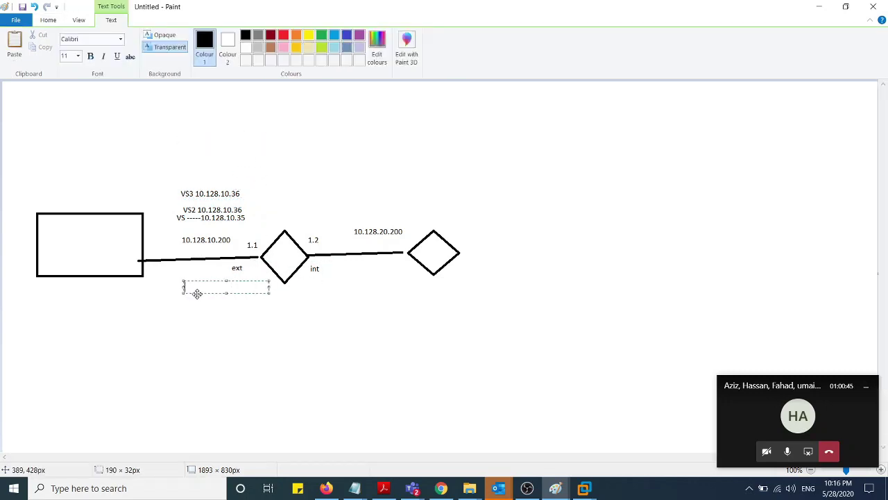
{"action": "type", "text": "Defauly"}
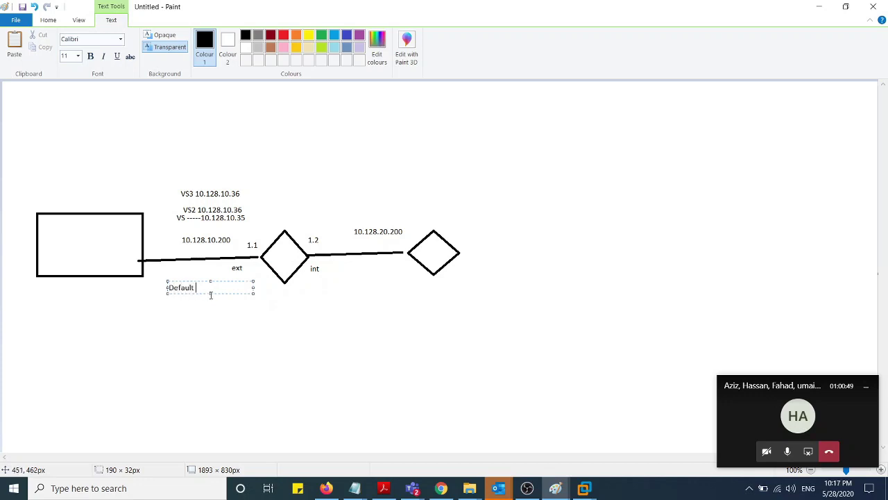
{"action": "type", "text": "Route ---"}
{"action": "key", "text": "Return"}
{"action": "key", "text": "Return"}
{"action": "key", "text": "Return"}
{"action": "key", "text": "Return"}
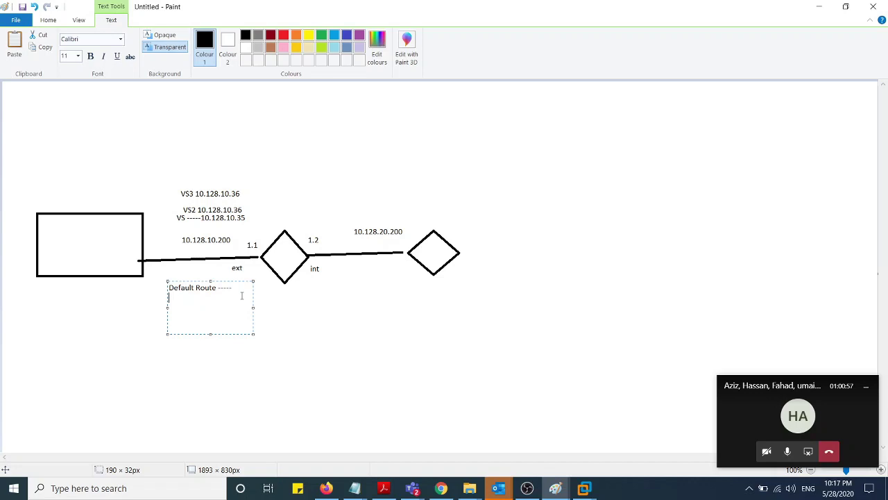
{"action": "left_click", "coordinate": [182, 173]}
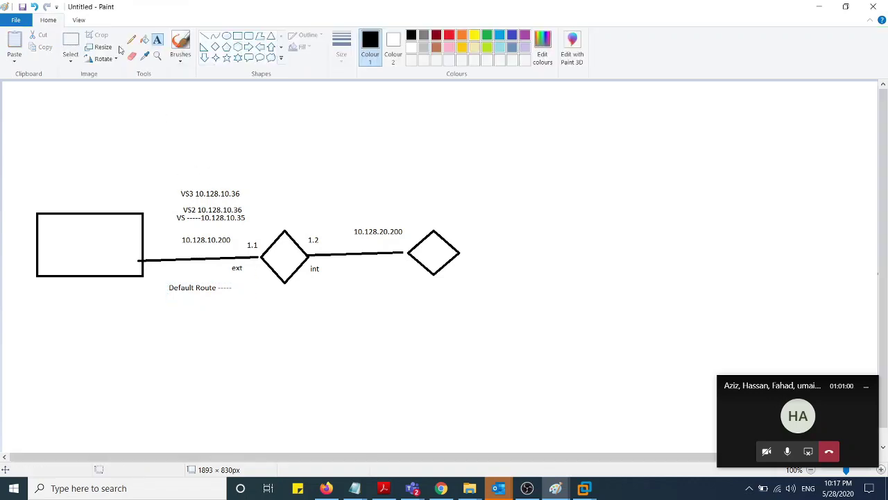
Step: Add the heading "Listener" above the VS3 label
{"action": "left_click", "coordinate": [183, 175]}
{"action": "type", "text": "List"}
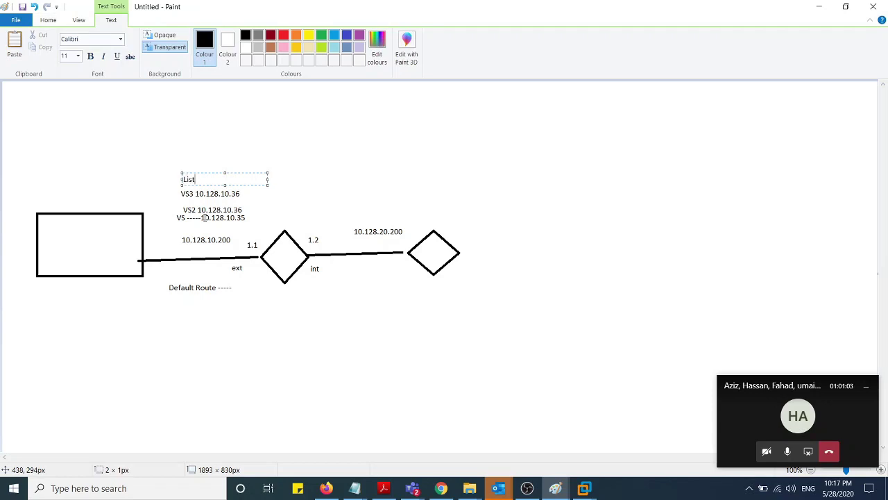
{"action": "type", "text": "ener"}
{"action": "left_click", "coordinate": [194, 295]}
{"action": "left_click", "coordinate": [213, 279]}
{"action": "left_click_drag", "start_coordinate": [237, 290], "coordinate": [189, 303]}
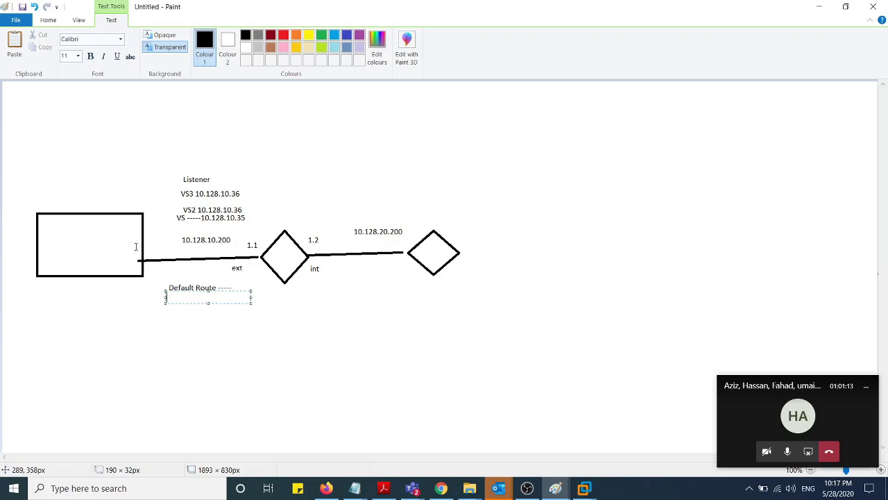
{"action": "left_click_drag", "start_coordinate": [181, 237], "coordinate": [232, 241]}
Step: Label the line's end inside the rectangle as "SVI"
{"action": "left_click", "coordinate": [127, 246]}
{"action": "left_click", "coordinate": [125, 247]}
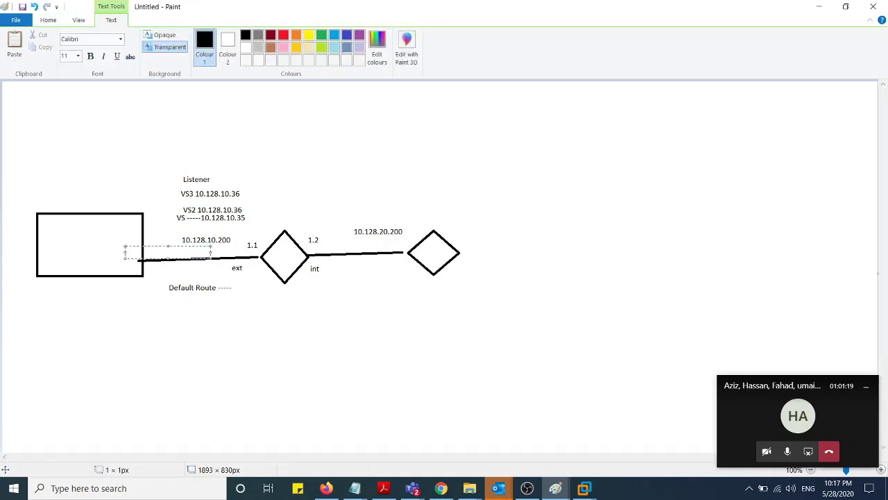
{"action": "type", "text": "SVI"}
{"action": "left_click", "coordinate": [125, 195]}
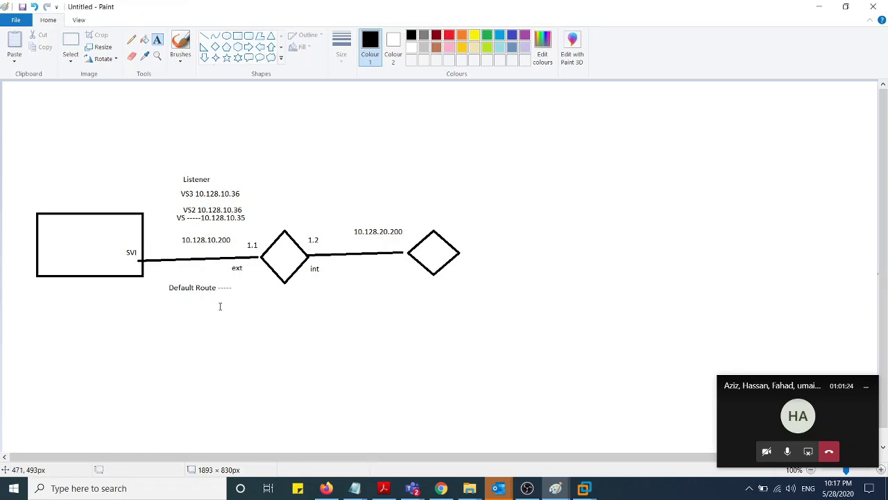
Step: Add the text "0.0.0.0 0.0.0.0" directly below the Default Route label
{"action": "left_click", "coordinate": [169, 294]}
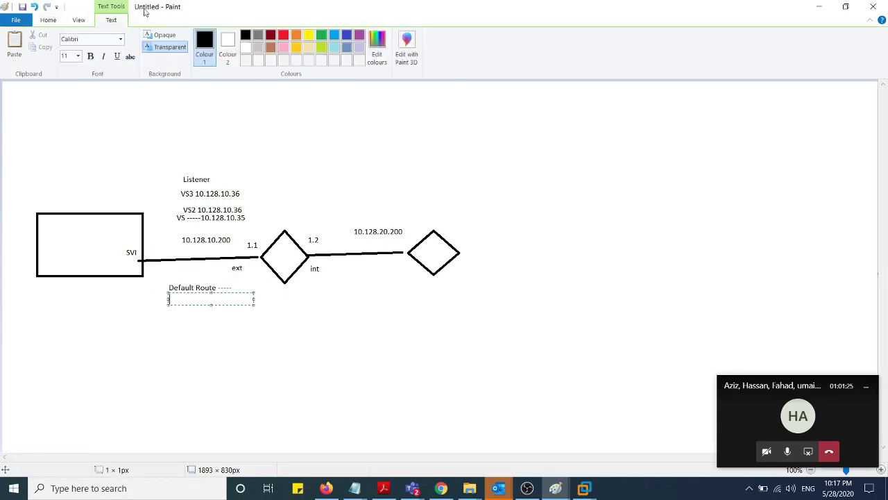
{"action": "type", "text": "0.0."}
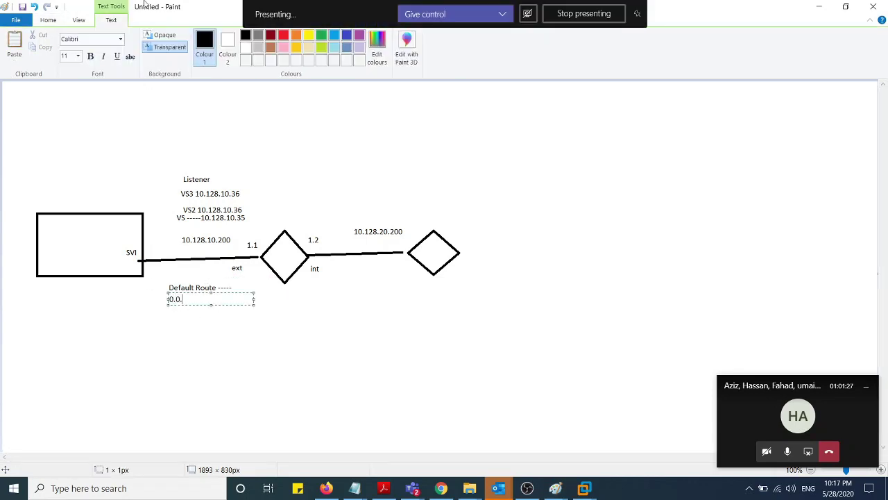
{"action": "type", "text": "0.0 0.0.0.0"}
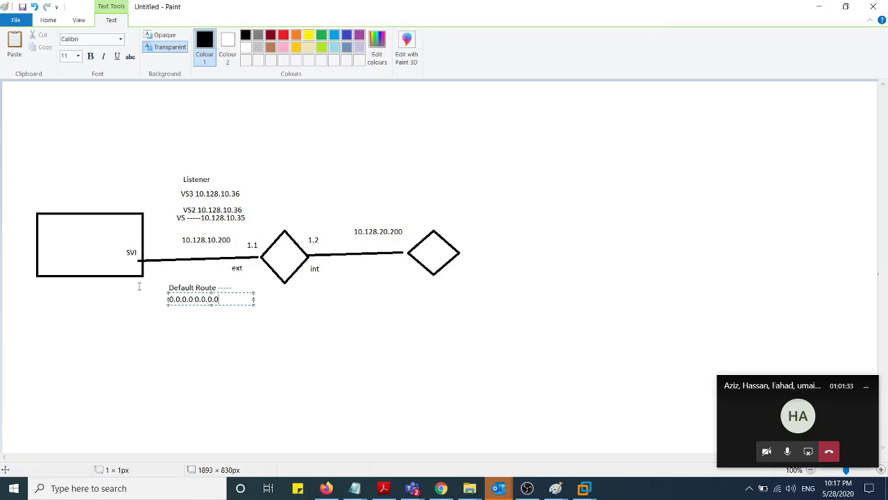
{"action": "left_click", "coordinate": [103, 244]}
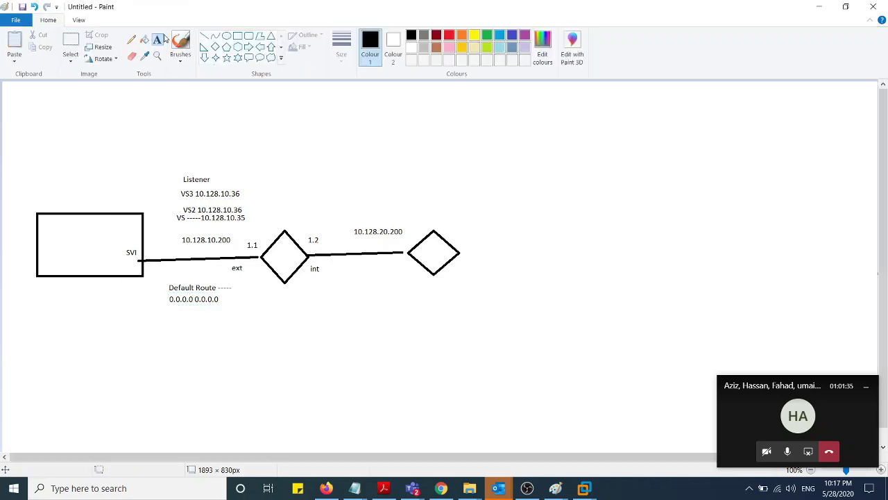
Step: Add the address "10.128.10.201" inside the rectangle, just above the SVI label
{"action": "left_click", "coordinate": [88, 231]}
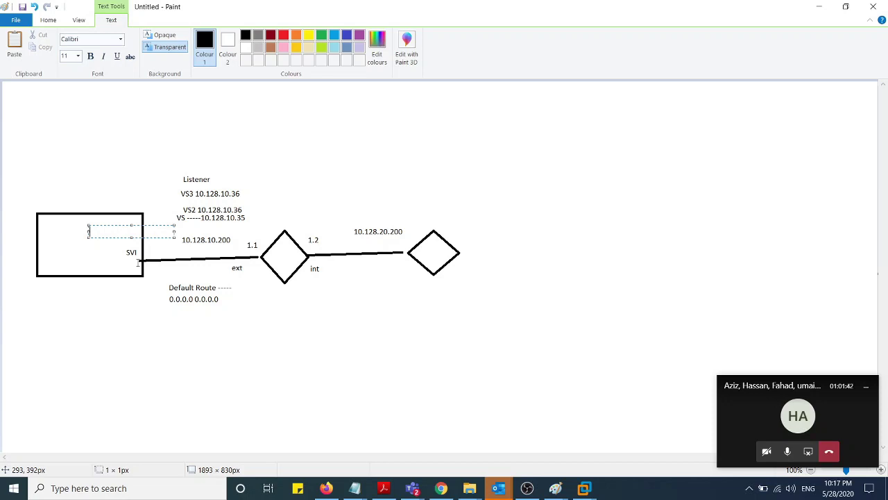
{"action": "type", "text": "10.128.10.201"}
{"action": "left_click_drag", "start_coordinate": [148, 225], "coordinate": [146, 237]}
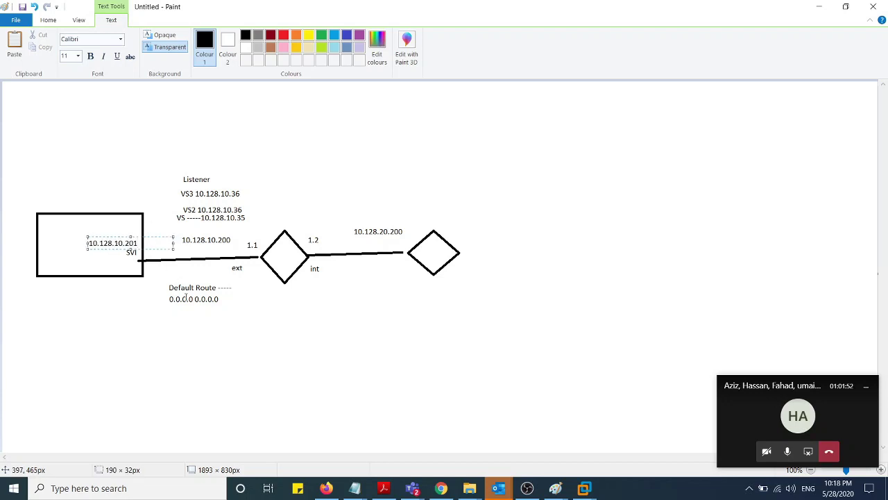
Step: Add the next hop "10.128.10.201" after "0.0.0.0 0.0.0.0" in the default route
{"action": "left_click", "coordinate": [220, 300]}
{"action": "left_click", "coordinate": [219, 299]}
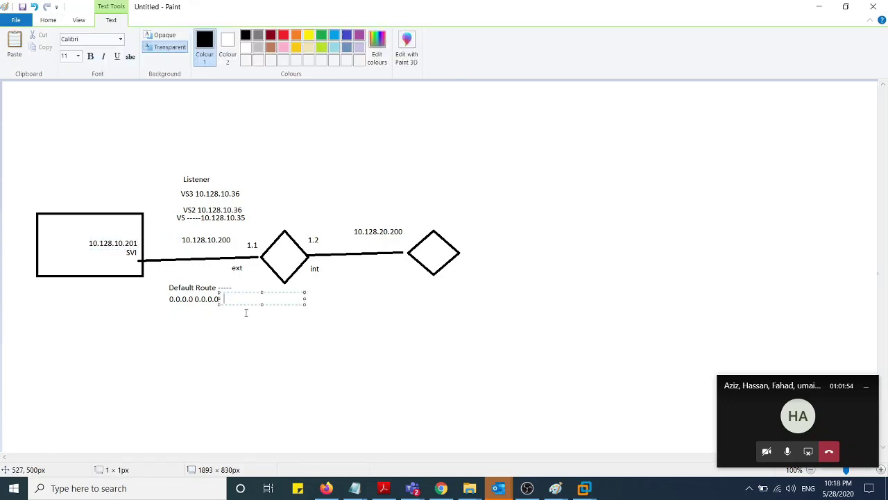
{"action": "type", "text": "10.128.10.201"}
{"action": "left_click", "coordinate": [244, 323]}
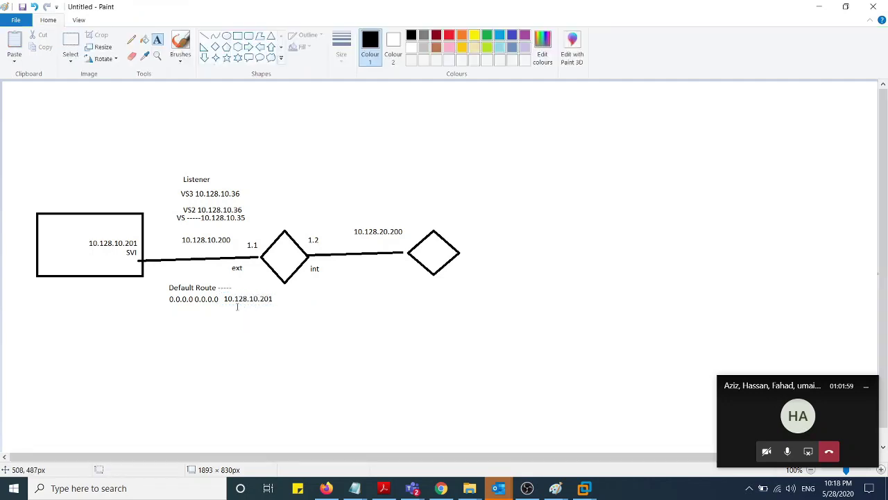
{"action": "left_click", "coordinate": [237, 306]}
{"action": "left_click", "coordinate": [246, 284]}
{"action": "left_click", "coordinate": [218, 301]}
{"action": "left_click", "coordinate": [220, 365]}
{"action": "left_click_drag", "start_coordinate": [179, 243], "coordinate": [242, 232]}
{"action": "left_click", "coordinate": [216, 318]}
Step: Close the gap between the ext line and the first diamond with a short straight line at the 1.1 interface
{"action": "left_click", "coordinate": [131, 40]}
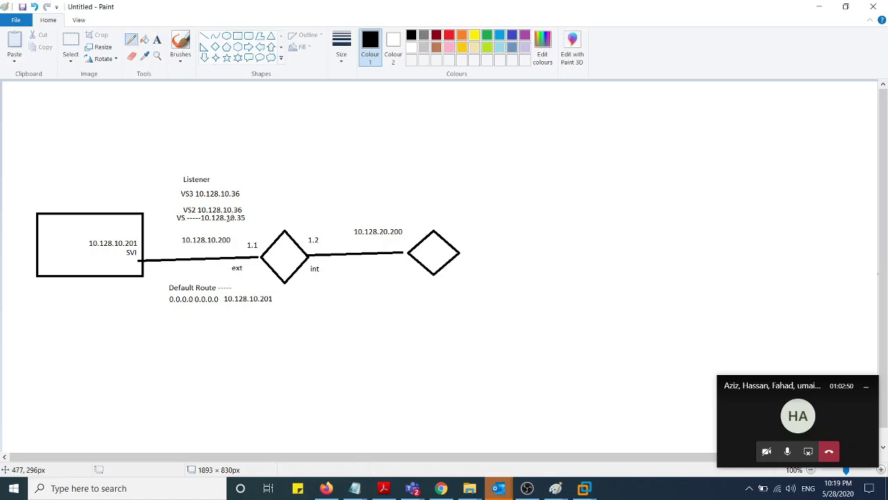
{"action": "left_click", "coordinate": [204, 37]}
{"action": "left_click_drag", "start_coordinate": [247, 258], "coordinate": [264, 256]}
{"action": "left_click", "coordinate": [290, 311]}
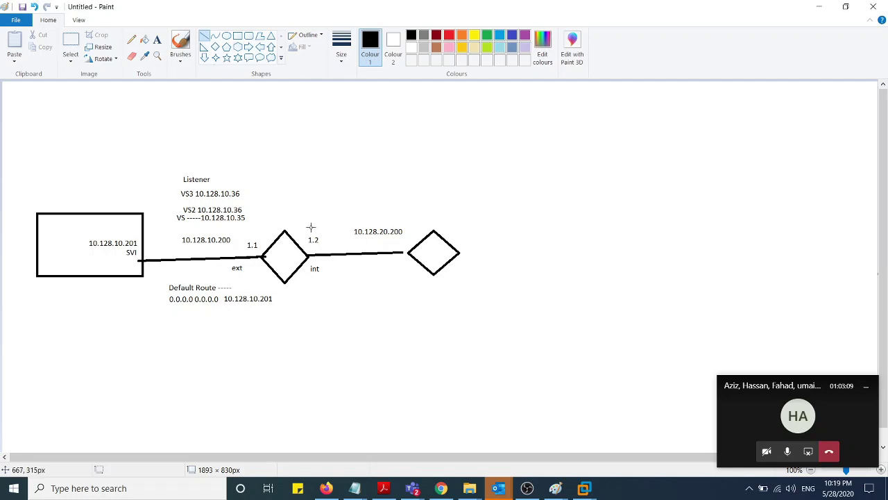
Step: Add the note "Correct --- incase 2 ARM" above the first diamond
{"action": "left_click", "coordinate": [157, 39]}
{"action": "left_click", "coordinate": [310, 196]}
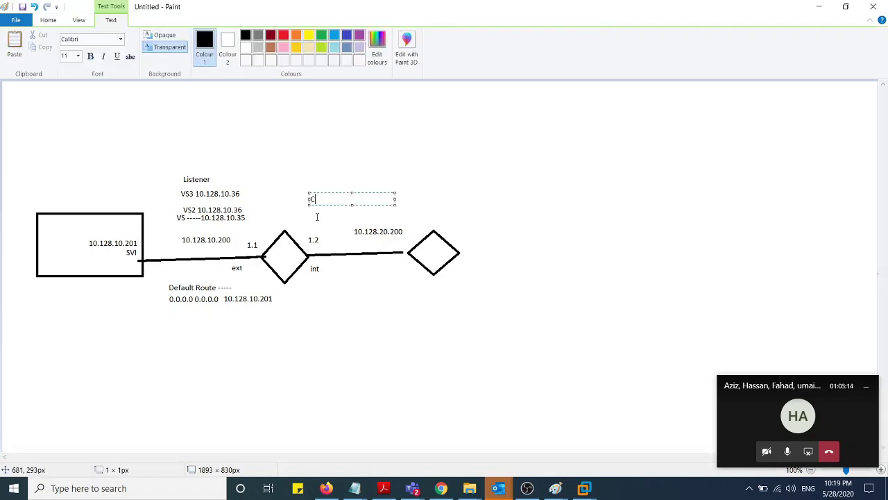
{"action": "type", "text": "Coree"}
{"action": "key", "text": "BackSpace"}
{"action": "key", "text": "BackSpace"}
{"action": "left_click_drag", "start_coordinate": [333, 192], "coordinate": [301, 164]}
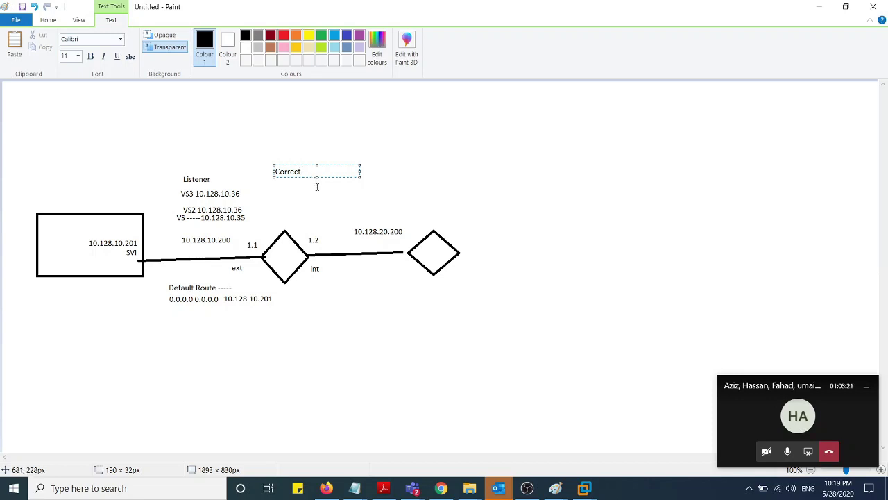
{"action": "type", "text": "ncase 2 ARM"}
{"action": "left_click", "coordinate": [317, 186]}
{"action": "left_click", "coordinate": [320, 186]}
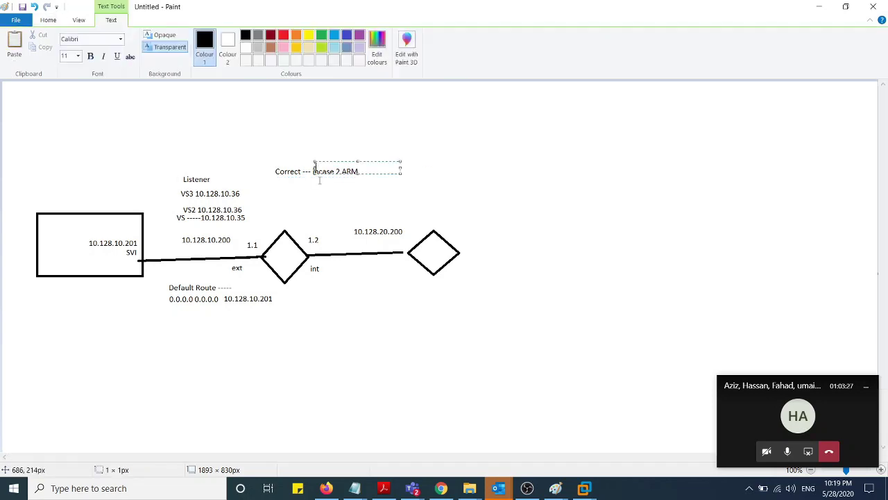
Step: Close the gap between the int line and the second diamond, and draw a near-vertical dividing line about 809 px long beyond that diamond
{"action": "left_click", "coordinate": [321, 184]}
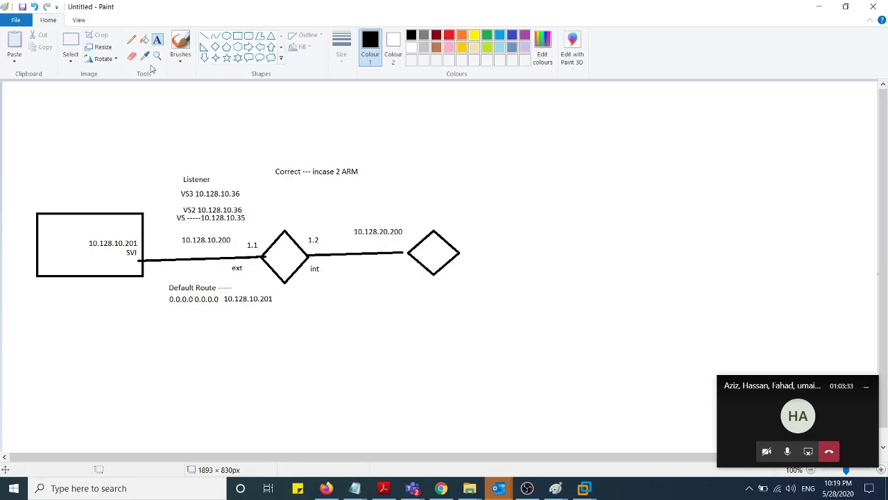
{"action": "left_click", "coordinate": [204, 35]}
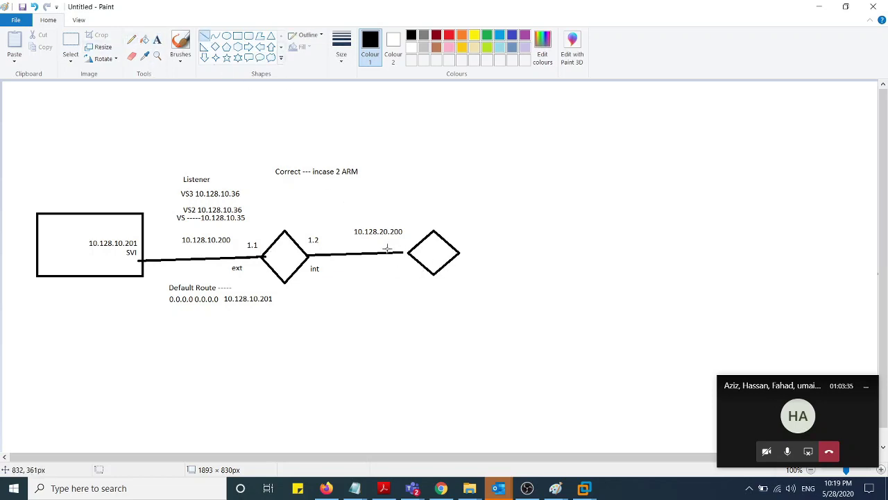
{"action": "left_click_drag", "start_coordinate": [388, 253], "coordinate": [410, 254]}
{"action": "left_click", "coordinate": [409, 306]}
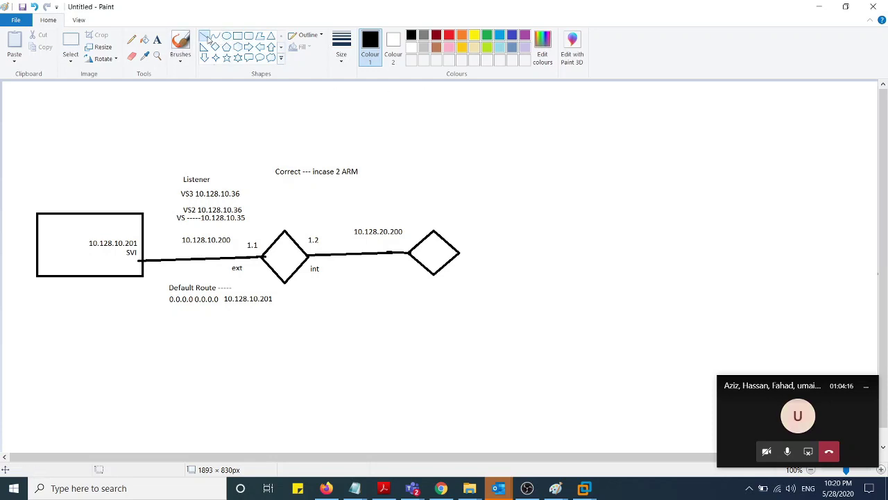
{"action": "mouse_move", "coordinate": [485, 86]}
{"action": "left_mouse_down"}
{"action": "mouse_move", "coordinate": [491, 202]}
{"action": "mouse_move", "coordinate": [469, 458]}
{"action": "mouse_move", "coordinate": [483, 458]}
{"action": "left_mouse_up"}
Step: Draw a small diamond about 70 × 69 px above the SVI rectangle, near the canvas's upper edge
{"action": "left_click", "coordinate": [133, 42]}
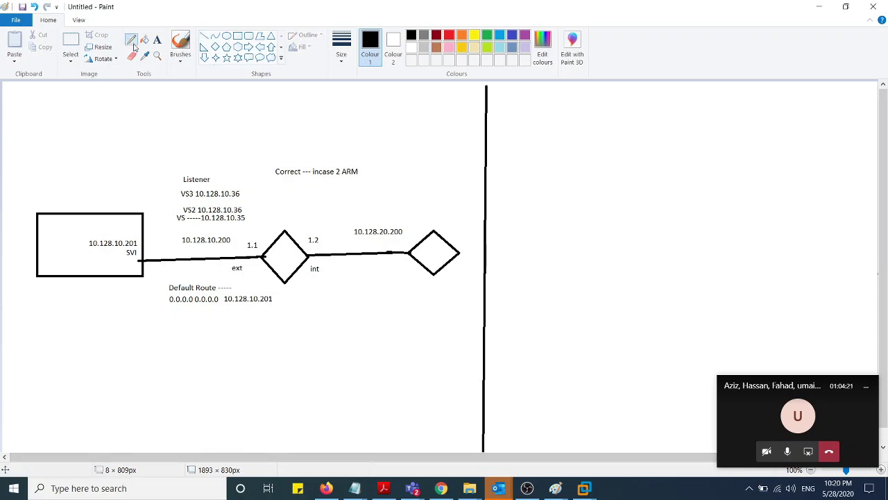
{"action": "left_click", "coordinate": [215, 46]}
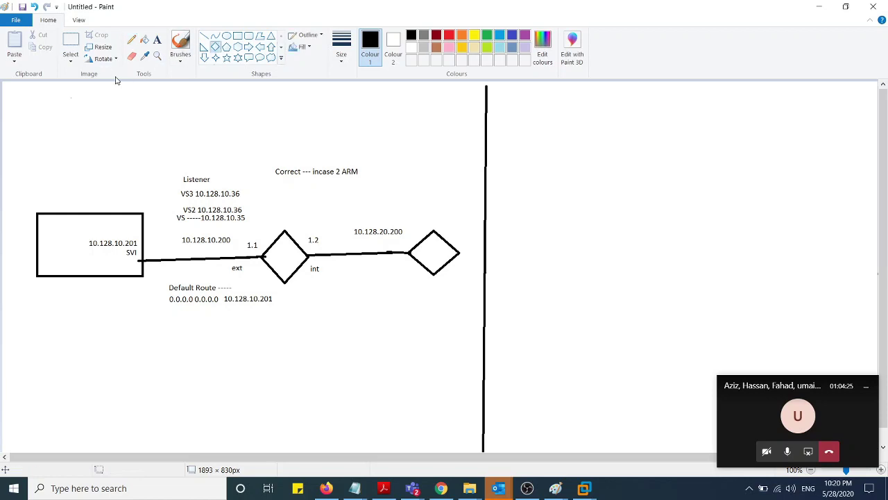
{"action": "left_click_drag", "start_coordinate": [54, 93], "coordinate": [86, 125]}
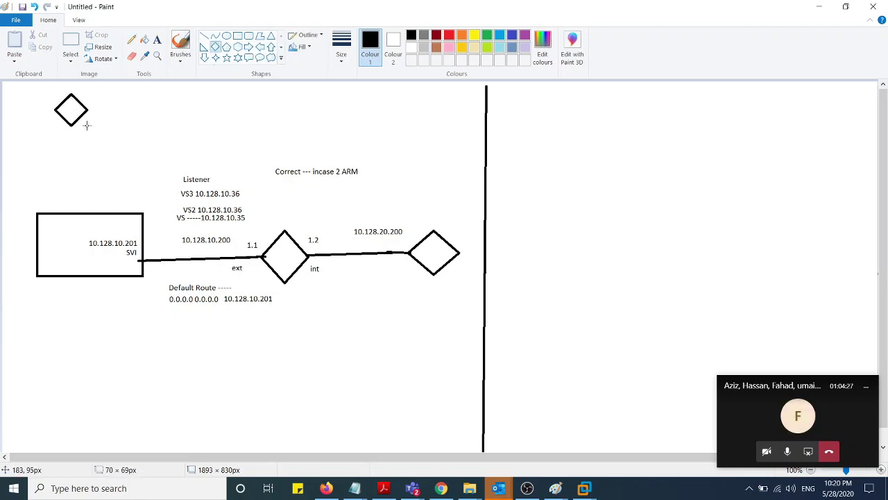
Step: Connect the small diamond to the SVI rectangle with a straight line about 187 px long, and trace a pencil stroke down alongside it
{"action": "left_click", "coordinate": [131, 40]}
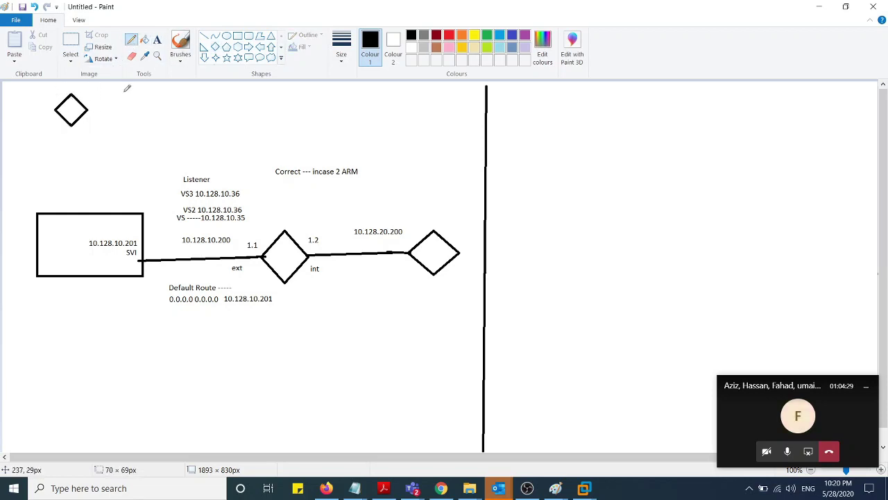
{"action": "left_click", "coordinate": [204, 36]}
{"action": "left_click_drag", "start_coordinate": [71, 125], "coordinate": [75, 211]}
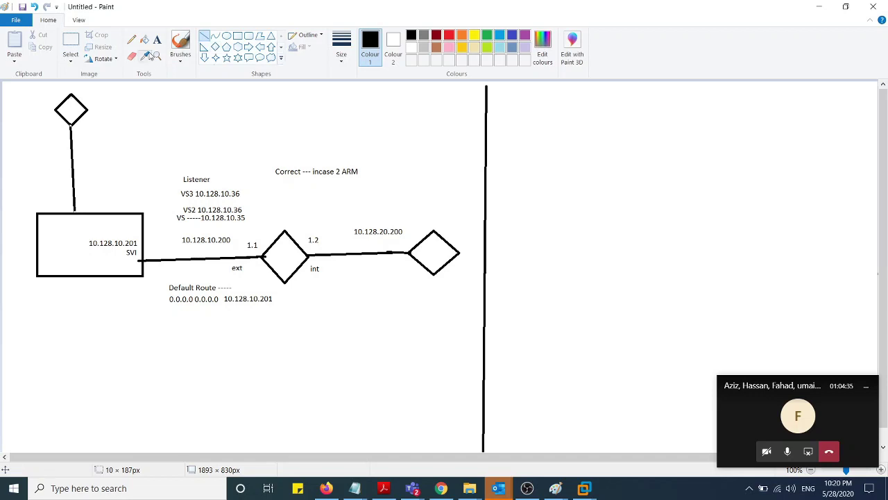
{"action": "left_click", "coordinate": [131, 40]}
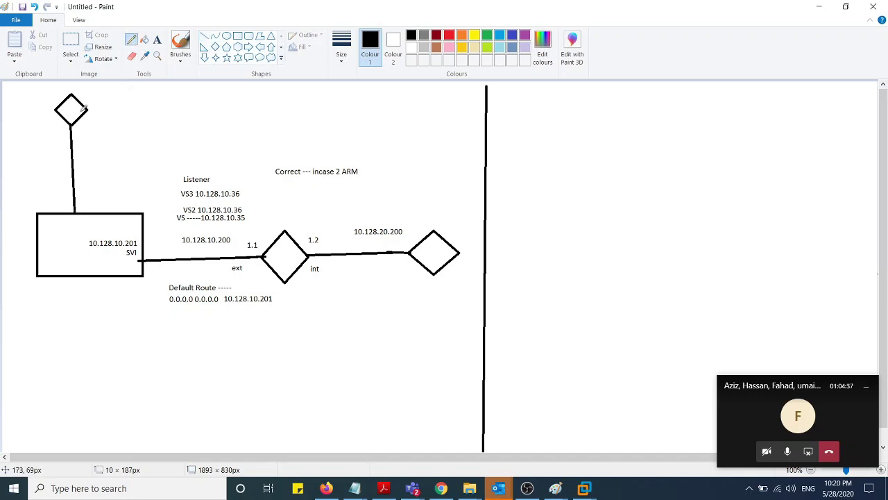
{"action": "left_click_drag", "start_coordinate": [71, 103], "coordinate": [75, 159]}
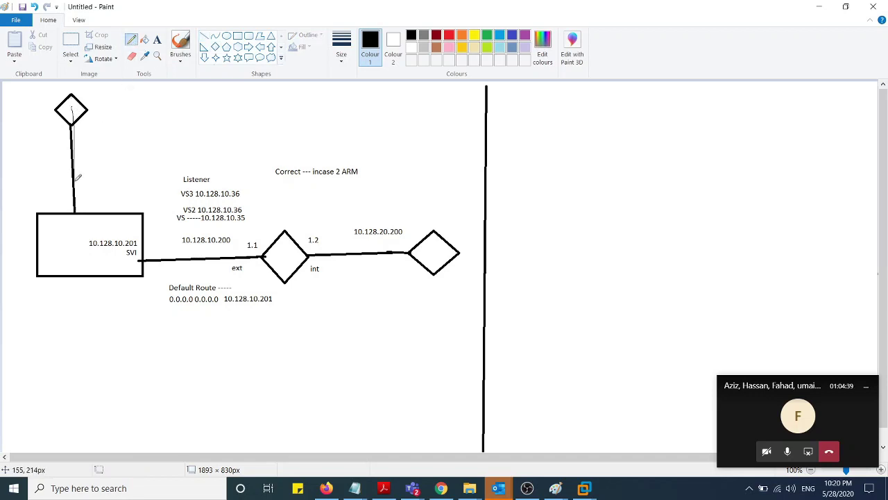
Step: Draw a flat rectangle about 137 × 37 px across the connecting line and erase the line segment inside it
{"action": "left_click", "coordinate": [238, 35]}
{"action": "left_click_drag", "start_coordinate": [40, 157], "coordinate": [104, 173]}
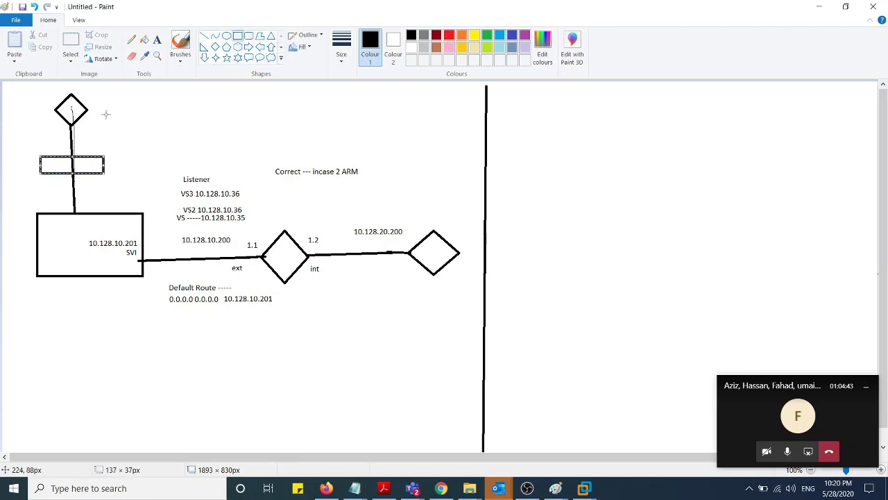
{"action": "left_click", "coordinate": [131, 128]}
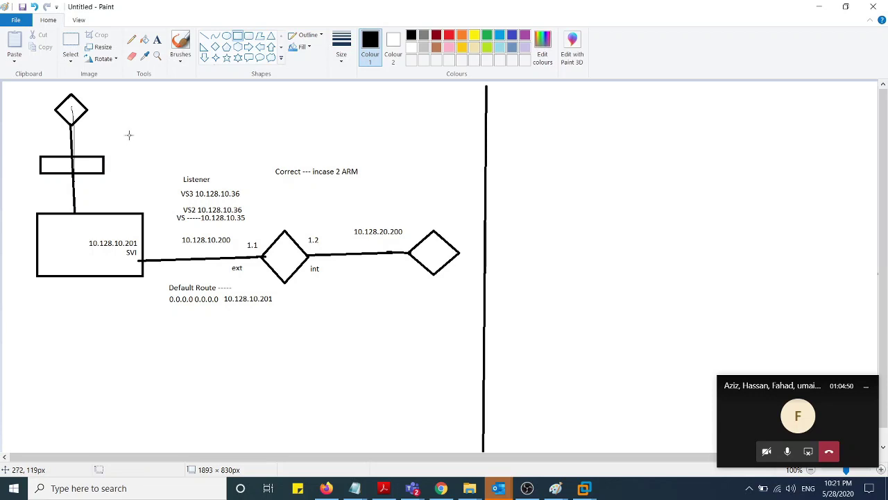
{"action": "left_click", "coordinate": [131, 56]}
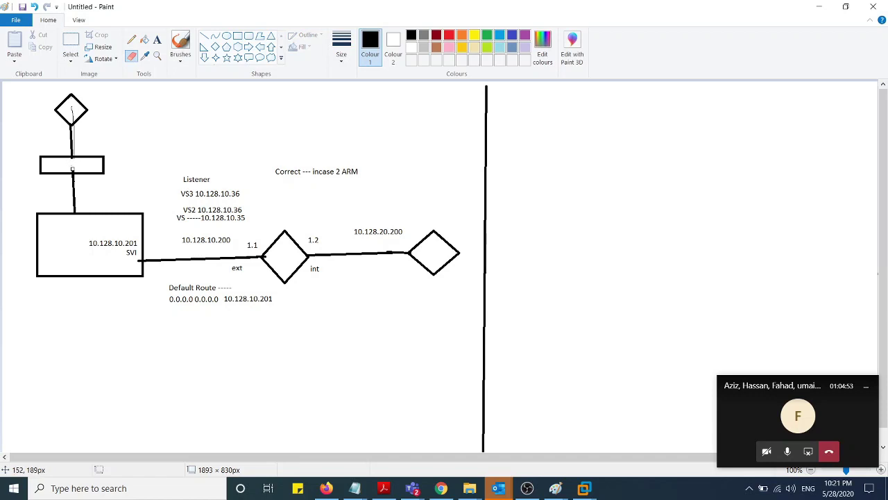
Step: Sketch pencil arrows for the inbound traffic, one down to the flat rectangle and one from there to the VS 10.128.10.35 label
{"action": "left_click", "coordinate": [131, 40]}
{"action": "left_click_drag", "start_coordinate": [91, 87], "coordinate": [88, 150]}
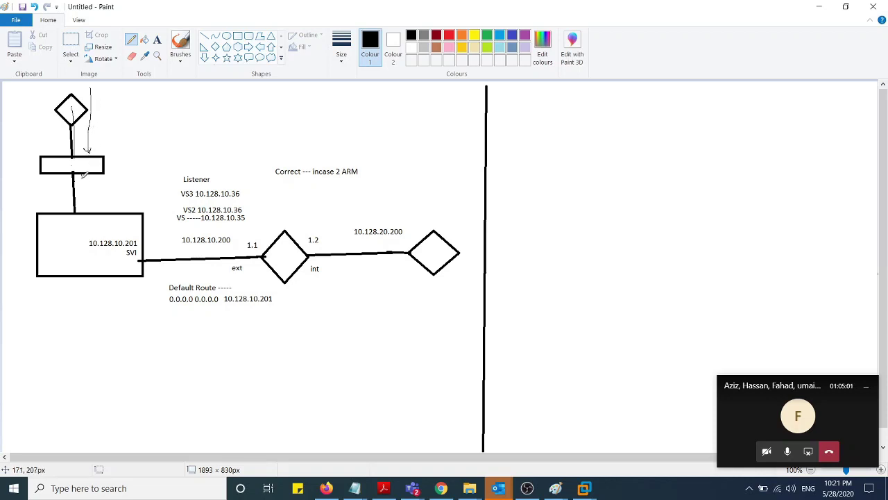
{"action": "mouse_move", "coordinate": [81, 175]}
{"action": "left_mouse_down"}
{"action": "mouse_move", "coordinate": [80, 208]}
{"action": "mouse_move", "coordinate": [173, 210]}
{"action": "left_mouse_up"}
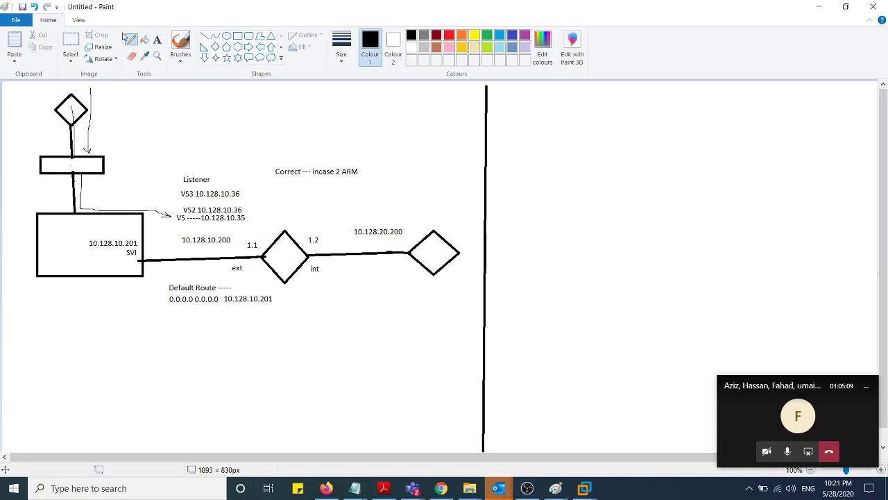
Step: Add the note "DNAT 1.1.1.1 10.128.10.35 80" on a single line beside the inbound arrow, above the flat rectangle
{"action": "left_click", "coordinate": [157, 39]}
{"action": "left_click", "coordinate": [100, 135]}
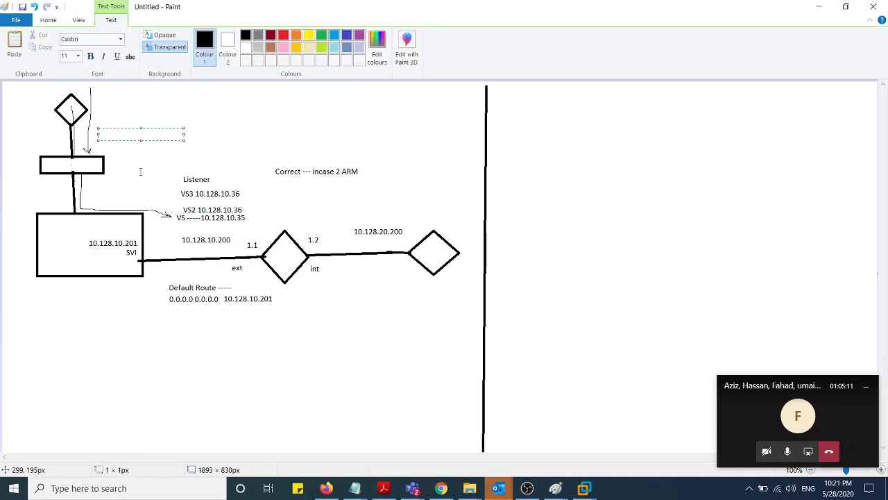
{"action": "type", "text": "DN"}
{"action": "type", "text": "AT 1.1.1.1 10.128.10."}
{"action": "type", "text": "35 80"}
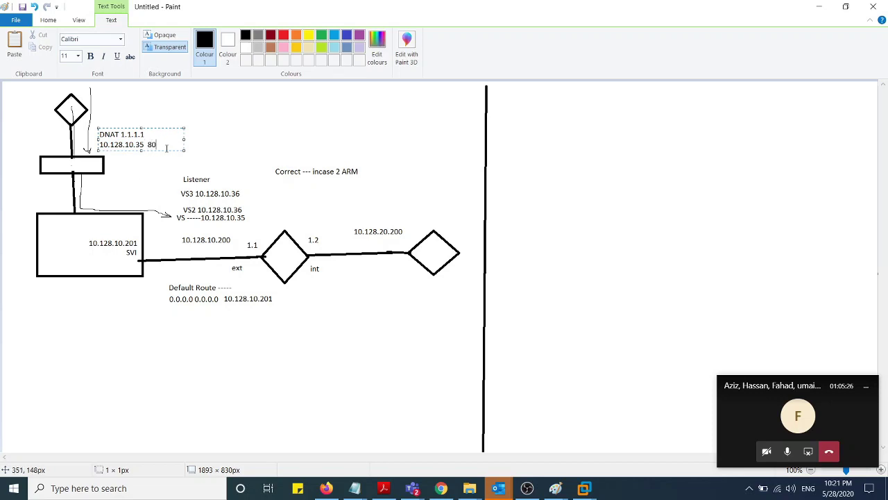
{"action": "left_click_drag", "start_coordinate": [184, 138], "coordinate": [221, 132]}
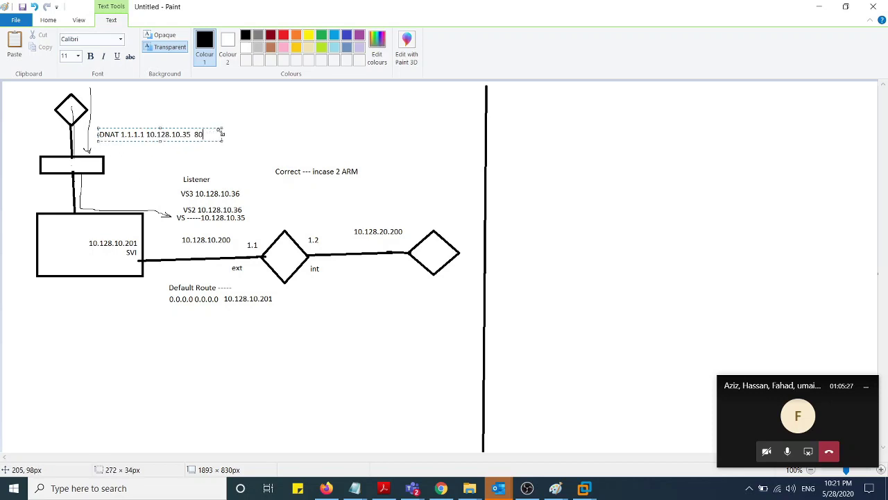
{"action": "left_click", "coordinate": [144, 92]}
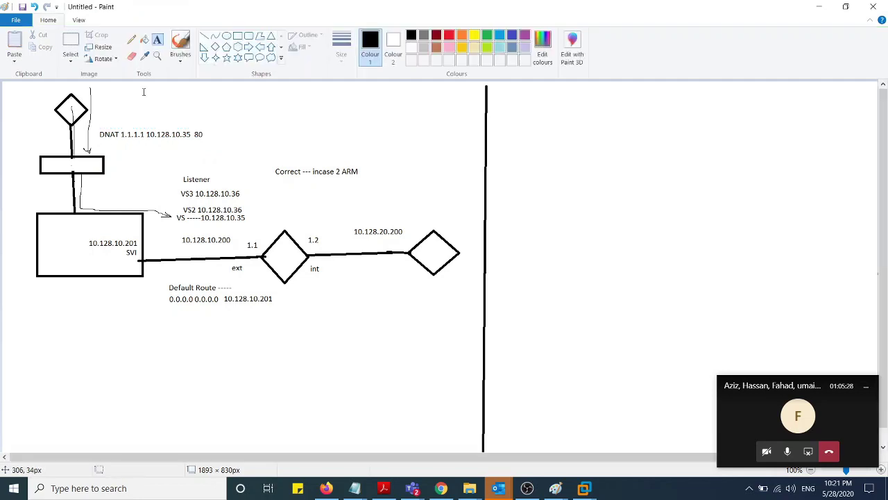
Step: Draw a pencil check mark after the VS address 10.128.10.35
{"action": "left_click", "coordinate": [131, 39]}
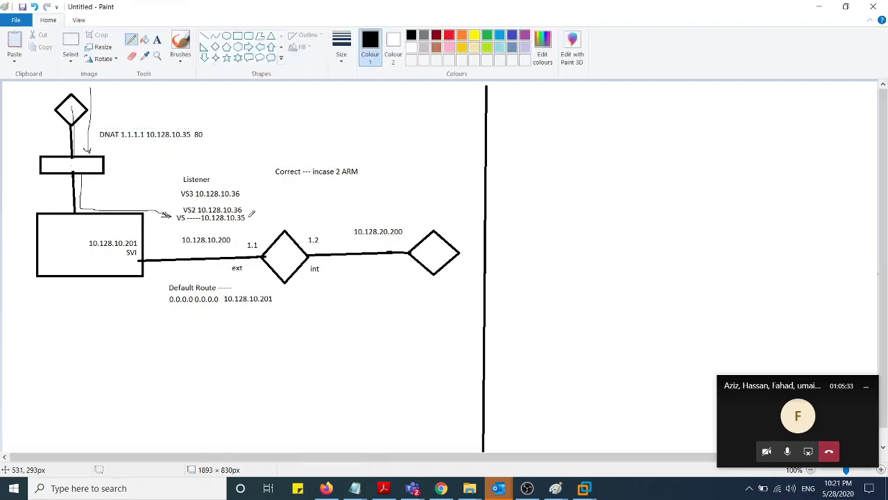
{"action": "left_click_drag", "start_coordinate": [247, 219], "coordinate": [257, 217]}
Step: Switch to the BIG-IP web interface in Chrome and view the default pool in VirtualServerHackit's resources
{"action": "left_click", "coordinate": [442, 488]}
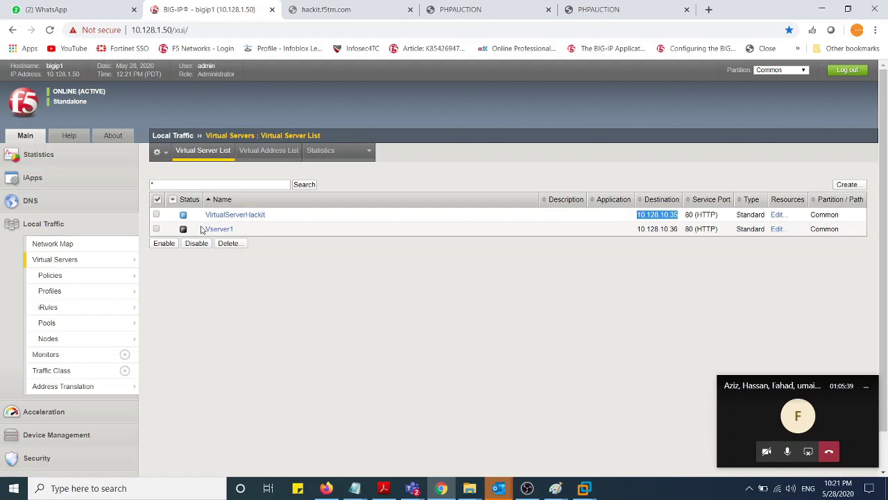
{"action": "left_click", "coordinate": [226, 217]}
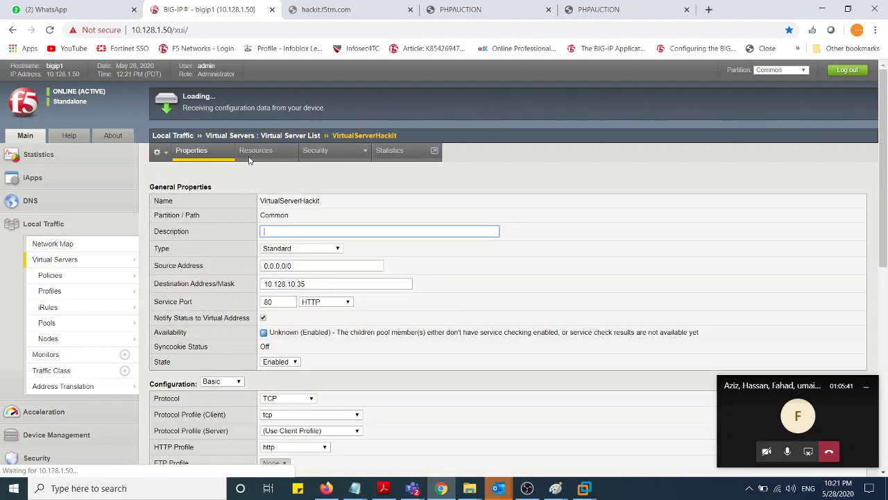
{"action": "left_click", "coordinate": [251, 154]}
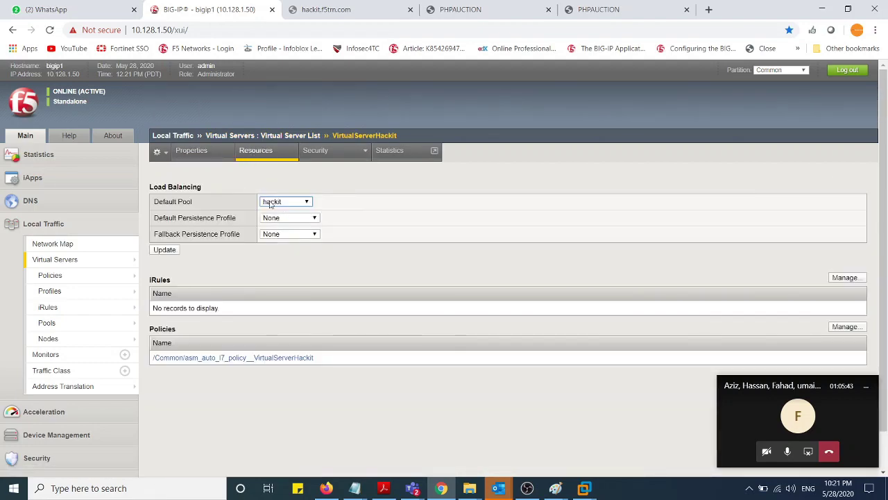
Step: Examine the members of the hackit pool and their addresses
{"action": "mouse_move", "coordinate": [39, 329]}
{"action": "left_click", "coordinate": [161, 322]}
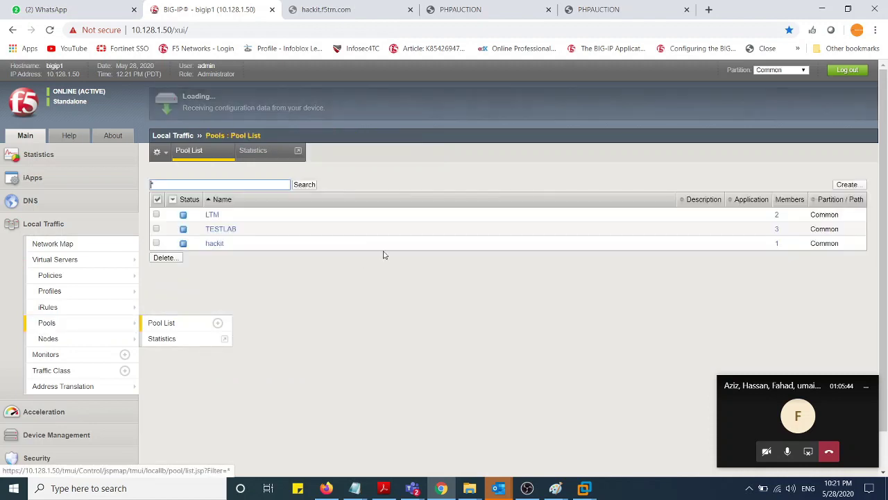
{"action": "left_click", "coordinate": [211, 242]}
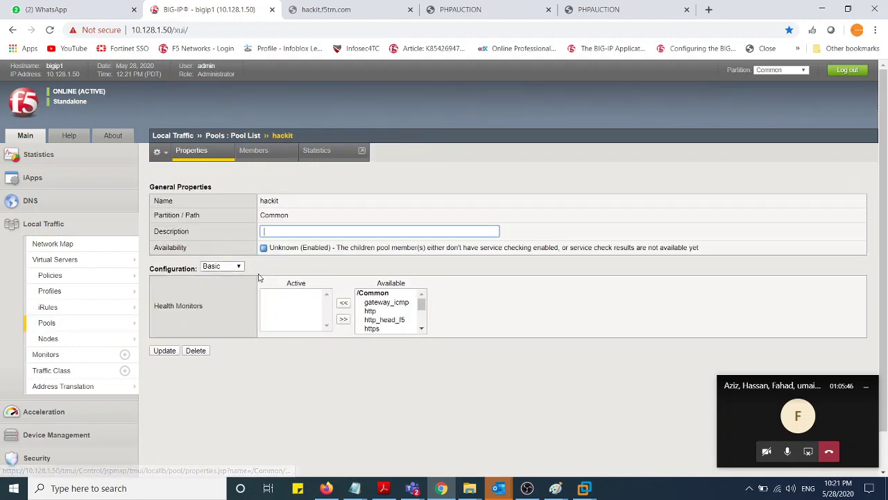
{"action": "left_click", "coordinate": [253, 151]}
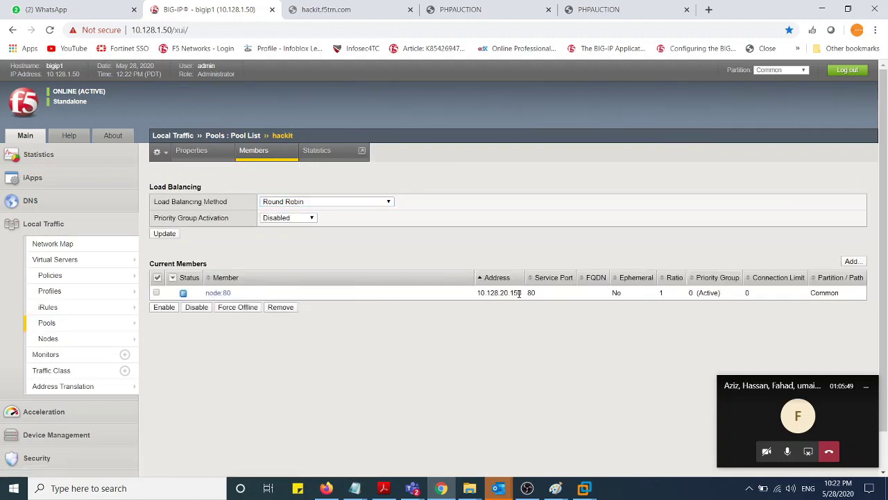
{"action": "mouse_move", "coordinate": [523, 297]}
{"action": "left_mouse_down"}
{"action": "mouse_move", "coordinate": [484, 293]}
{"action": "mouse_move", "coordinate": [532, 301]}
{"action": "left_mouse_up"}
{"action": "left_click", "coordinate": [490, 329]}
Step: Back in Paint, pencil check marks above the first diamond, above 1.2 and inside the second diamond, plus an arrow above the int line
{"action": "left_click", "coordinate": [568, 490]}
{"action": "left_click", "coordinate": [618, 437]}
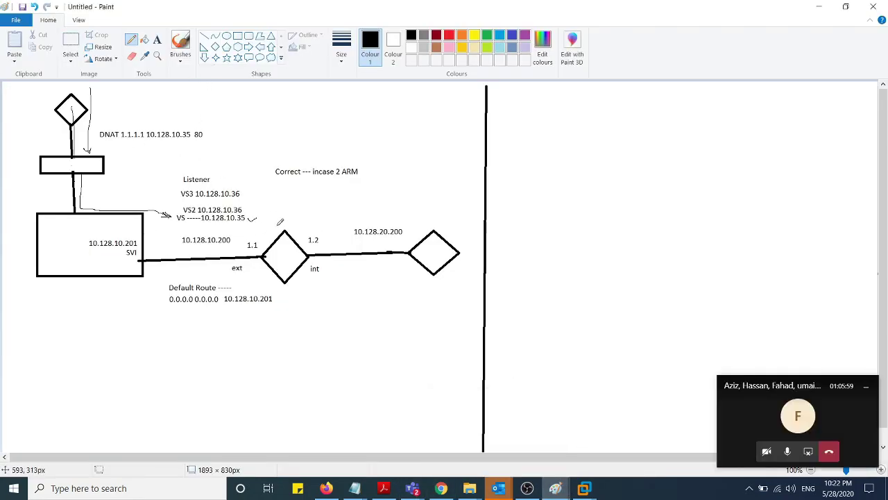
{"action": "left_click_drag", "start_coordinate": [286, 219], "coordinate": [301, 205]}
{"action": "mouse_move", "coordinate": [307, 220]}
{"action": "left_mouse_down"}
{"action": "mouse_move", "coordinate": [415, 210]}
{"action": "mouse_move", "coordinate": [407, 209]}
{"action": "left_mouse_up"}
{"action": "left_click_drag", "start_coordinate": [430, 248], "coordinate": [438, 250]}
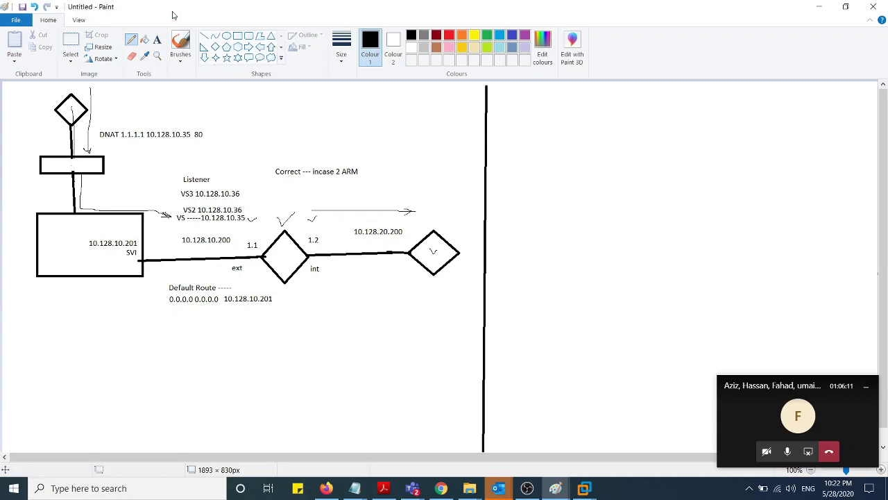
Step: Add the label "Src 10.128.20.200" and place it just above the second diamond
{"action": "left_click", "coordinate": [157, 39]}
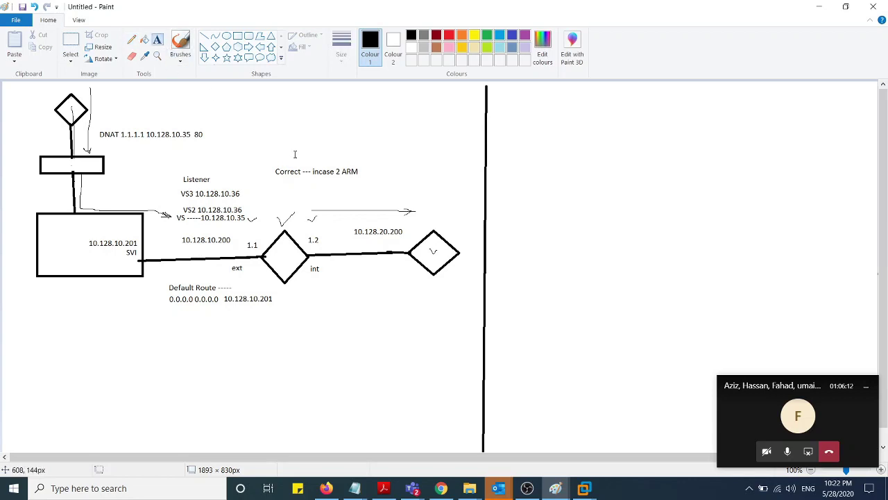
{"action": "left_click", "coordinate": [423, 173]}
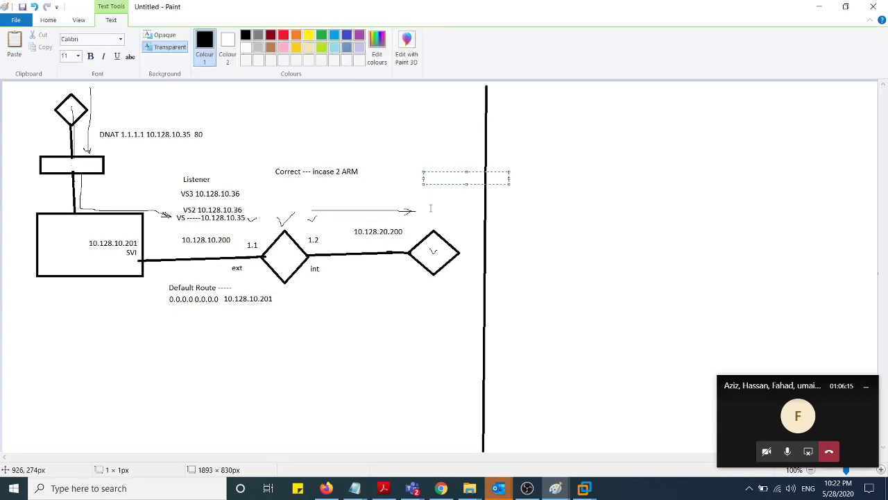
{"action": "type", "text": "10.128"}
{"action": "type", "text": ".20.200"}
{"action": "type", "text": "Src"}
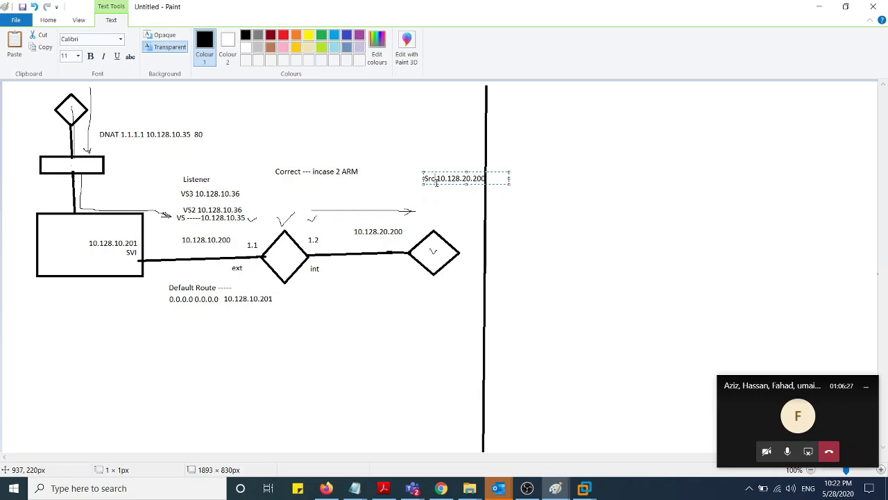
{"action": "left_click_drag", "start_coordinate": [437, 183], "coordinate": [429, 222]}
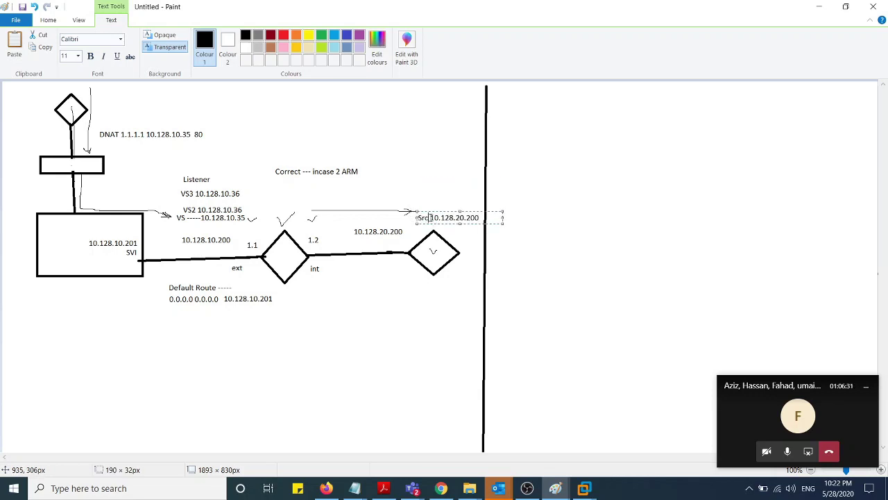
Step: Insert a colon after "Src" so the label reads "Src: 10.128.20.200", and finish the text
{"action": "left_click", "coordinate": [430, 218]}
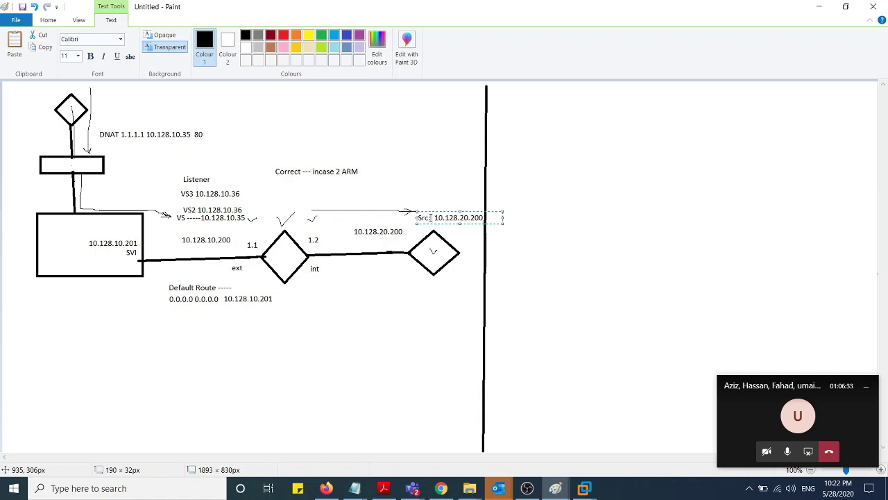
{"action": "key", "text": "BackSpace"}
{"action": "type", "text": ":"}
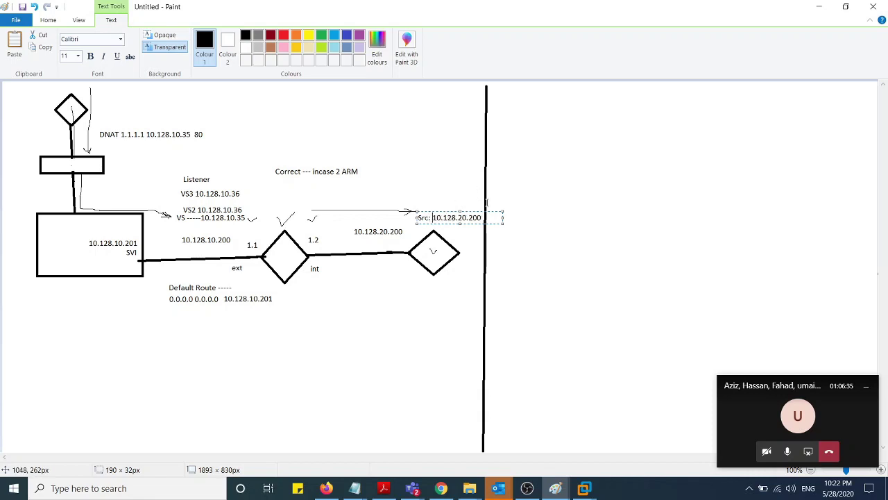
{"action": "left_click", "coordinate": [494, 209]}
{"action": "left_click", "coordinate": [479, 209]}
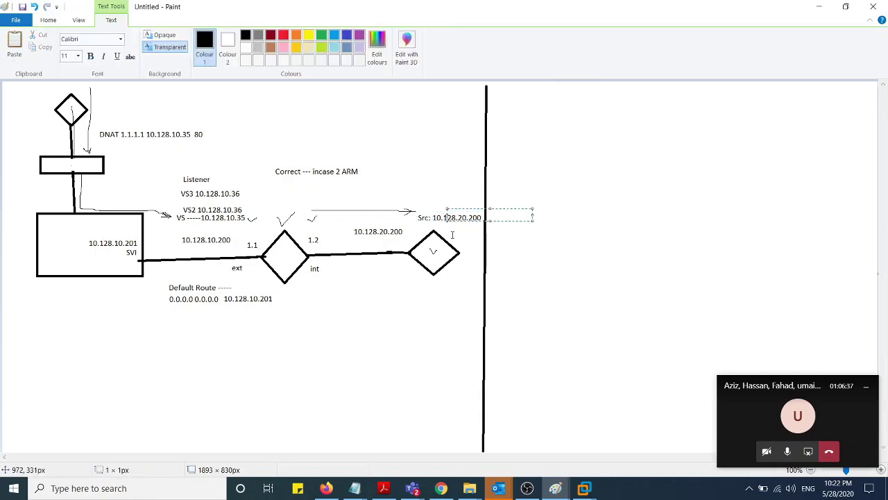
Step: Draw a thick straight black line about 220 px long over the pencil arrow between 1.2 and the Src label
{"action": "left_click", "coordinate": [446, 223]}
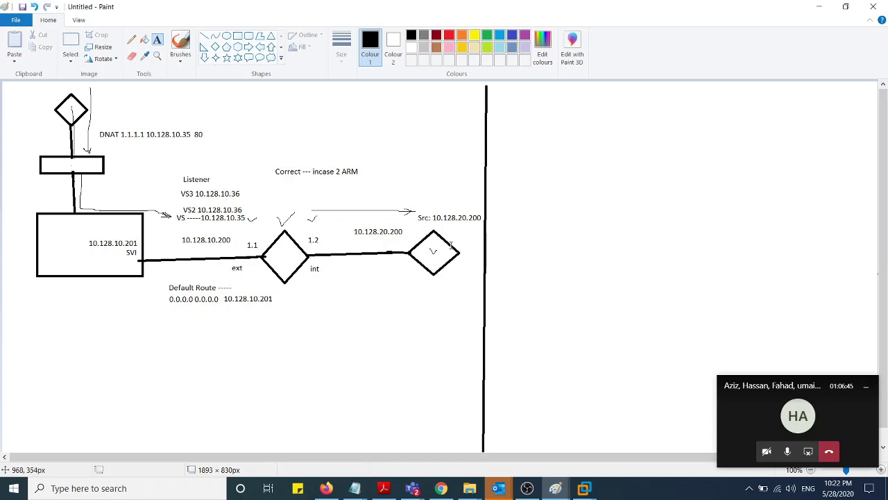
{"action": "left_click", "coordinate": [157, 40]}
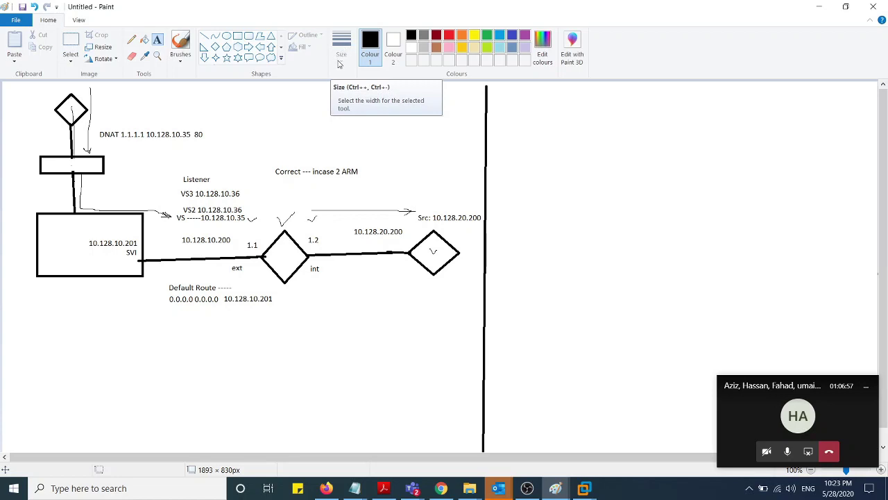
{"action": "left_click", "coordinate": [205, 36]}
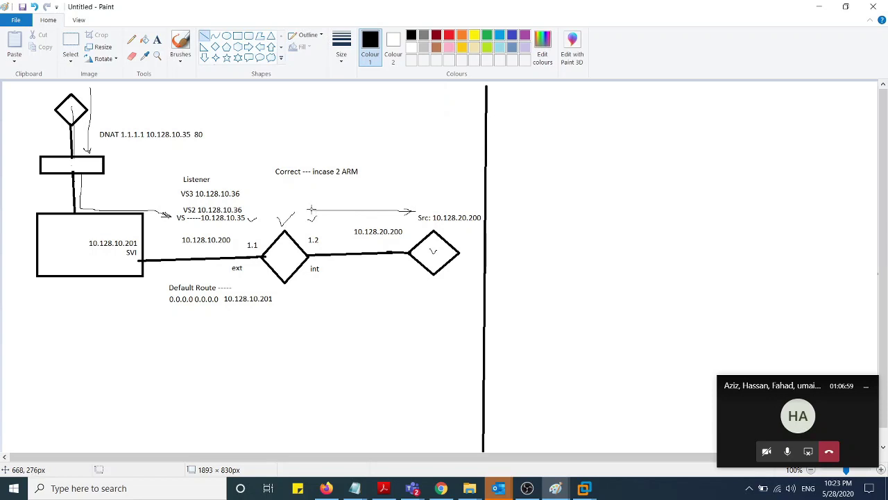
{"action": "left_click_drag", "start_coordinate": [310, 208], "coordinate": [410, 209]}
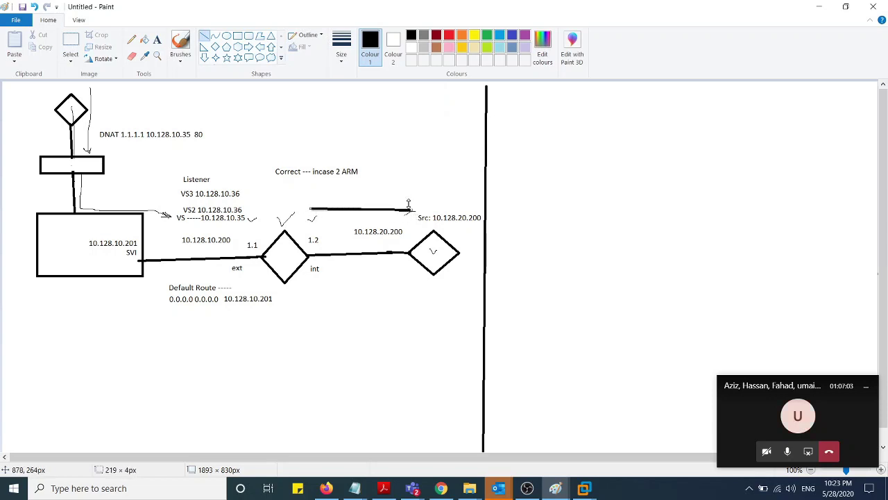
{"action": "left_click", "coordinate": [422, 191]}
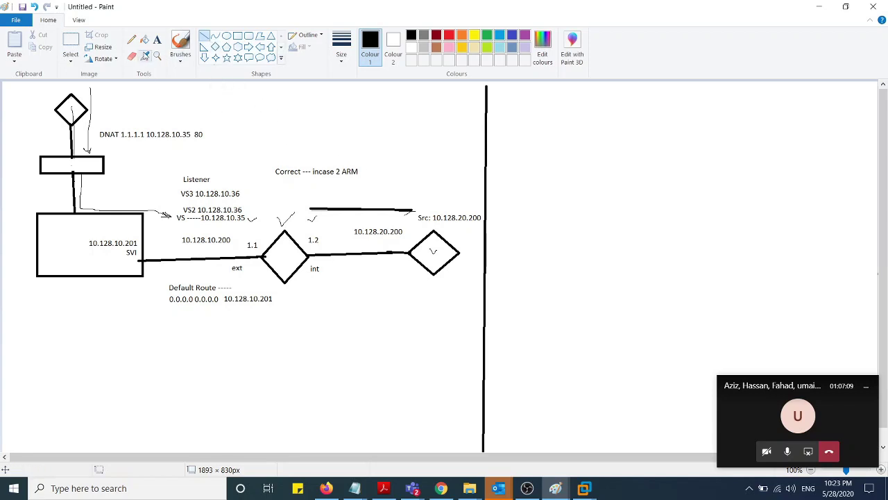
Step: Erase the thick line and the pencil arrow beneath it, between 1.2 and the Src label
{"action": "left_click", "coordinate": [132, 57]}
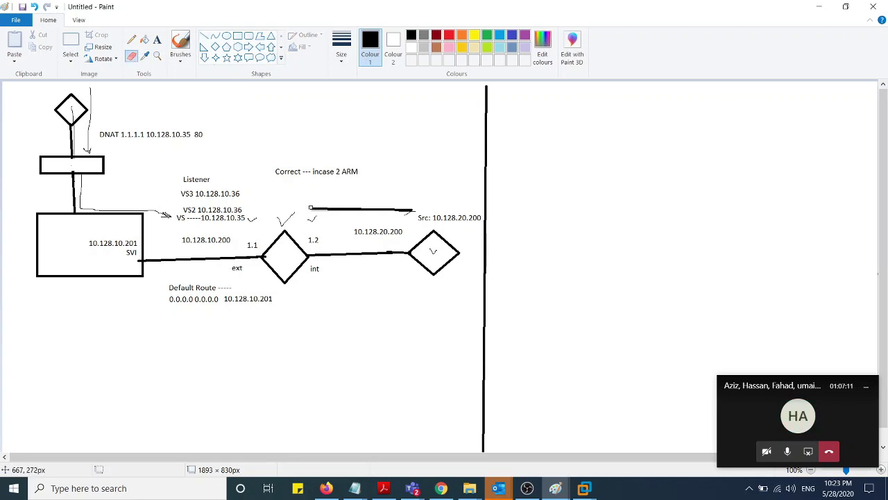
{"action": "mouse_move", "coordinate": [310, 208]}
{"action": "left_mouse_down"}
{"action": "mouse_move", "coordinate": [413, 210]}
{"action": "mouse_move", "coordinate": [344, 208]}
{"action": "mouse_move", "coordinate": [388, 208]}
{"action": "left_mouse_up"}
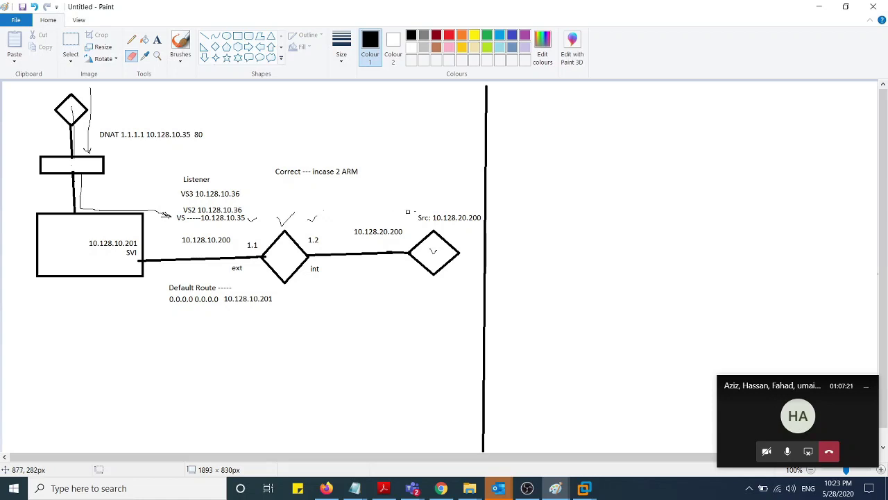